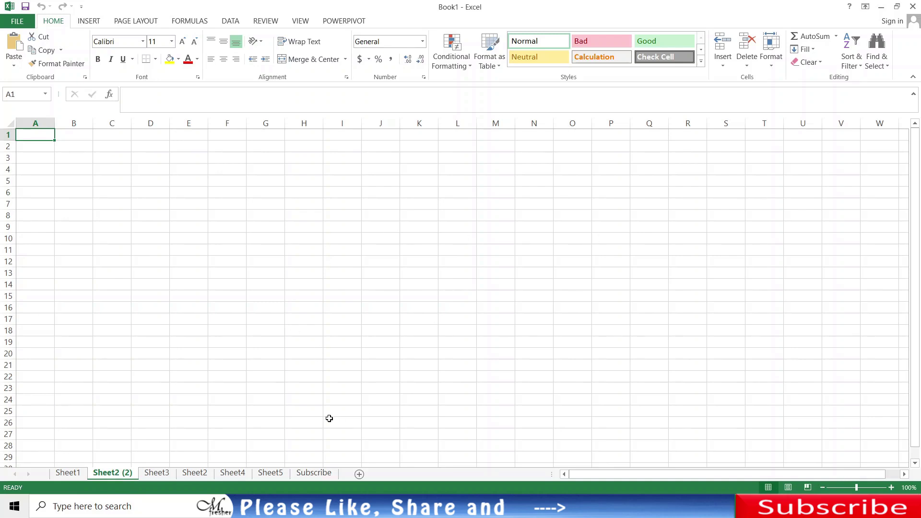
# Step: Move Sheet3 out of Book1 into a new workbook without creating a copy
pyautogui.rightClick(162, 476)
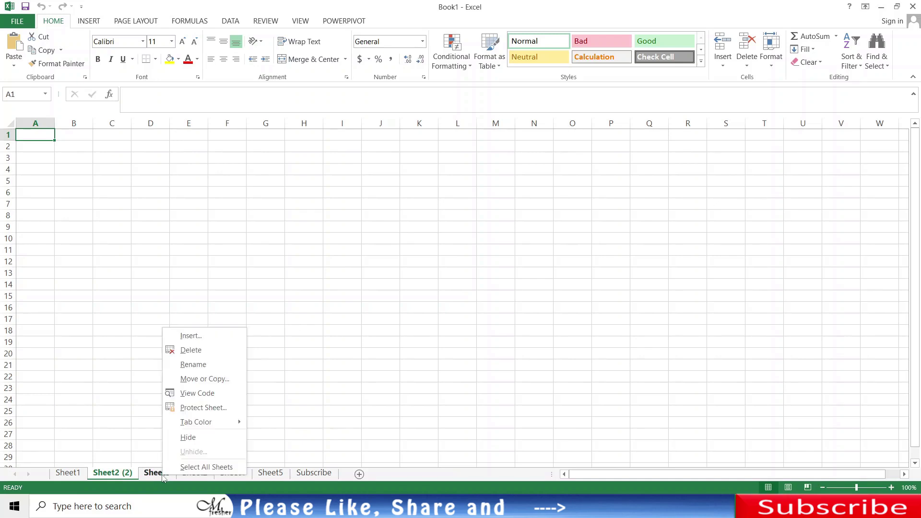
pyautogui.click(208, 381)
pyautogui.moveTo(202, 295); pyautogui.dragTo(373, 211)
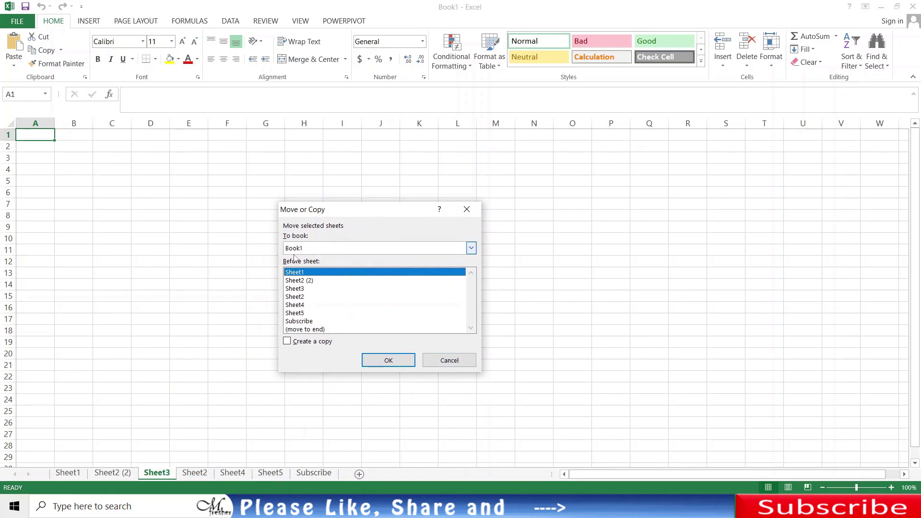
pyautogui.click(343, 250)
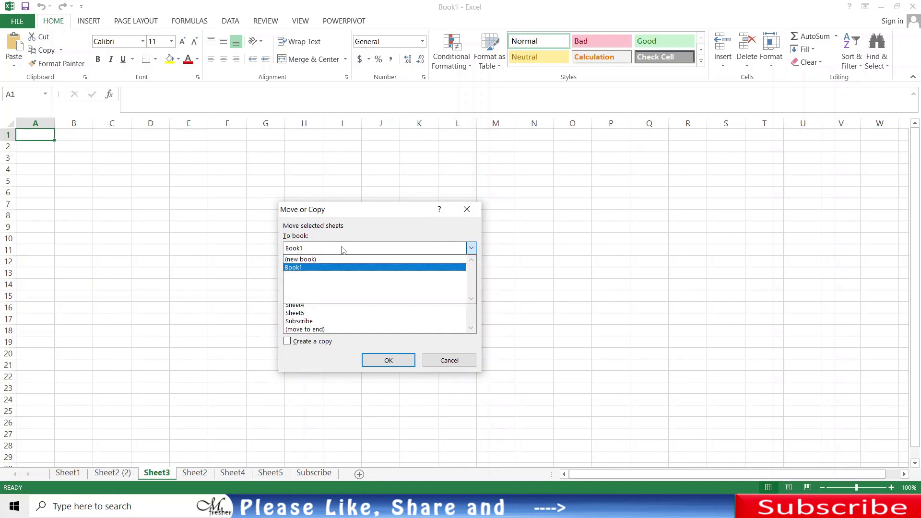
pyautogui.click(303, 260)
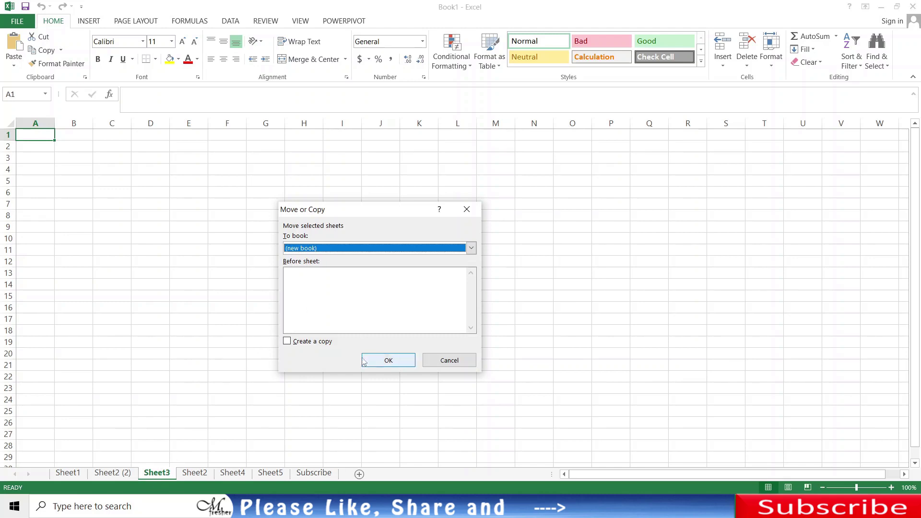
pyautogui.click(387, 361)
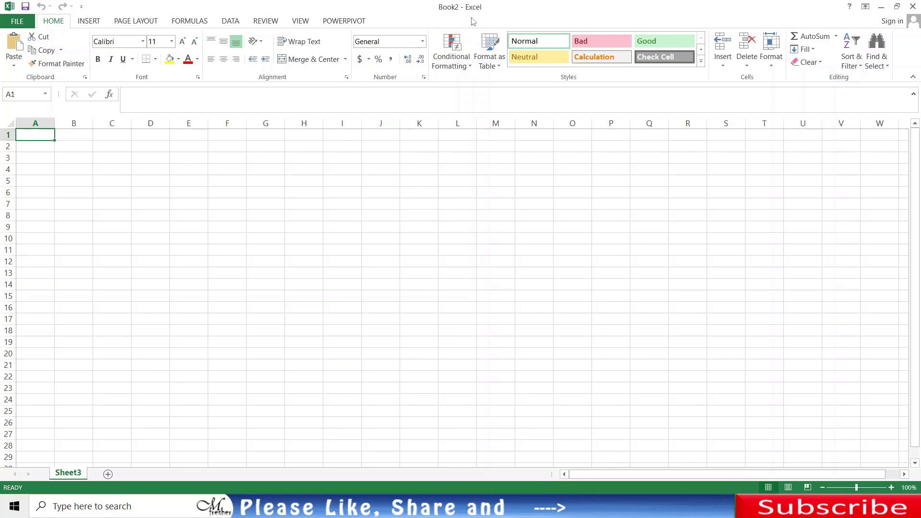
# Step: Return to Book1 and place a copy of its Sheet2 in Book2, before Sheet3
pyautogui.hotkey('ctrl', 'Tab')
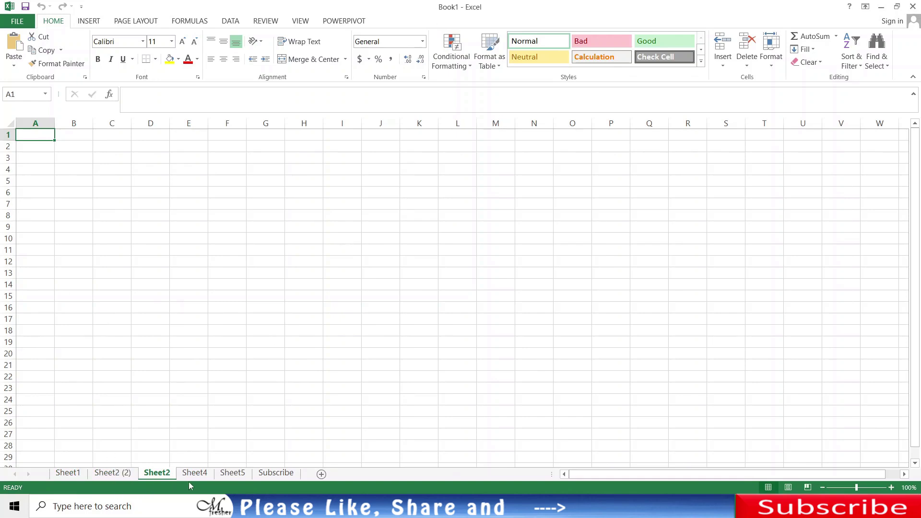
pyautogui.hotkey('ctrl', 'Tab')
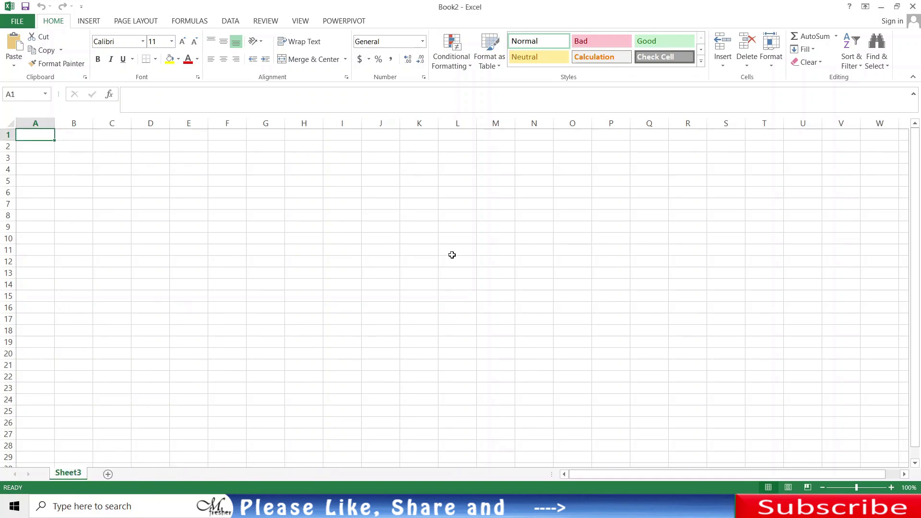
pyautogui.hotkey('ctrl', 'Tab')
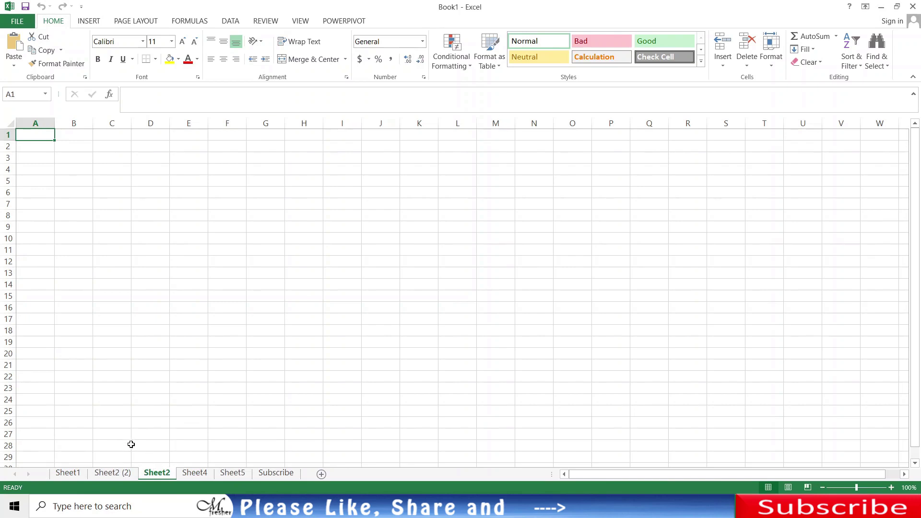
pyautogui.rightClick(155, 473)
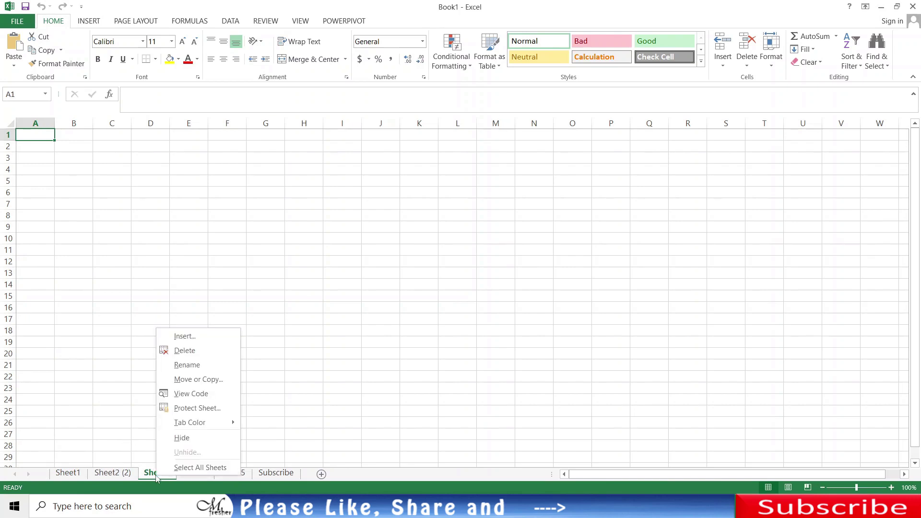
pyautogui.click(217, 380)
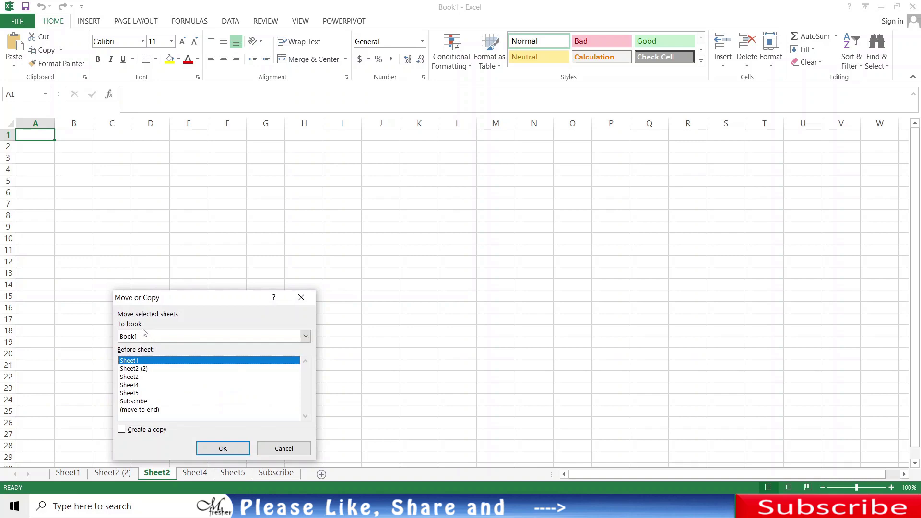
pyautogui.click(175, 338)
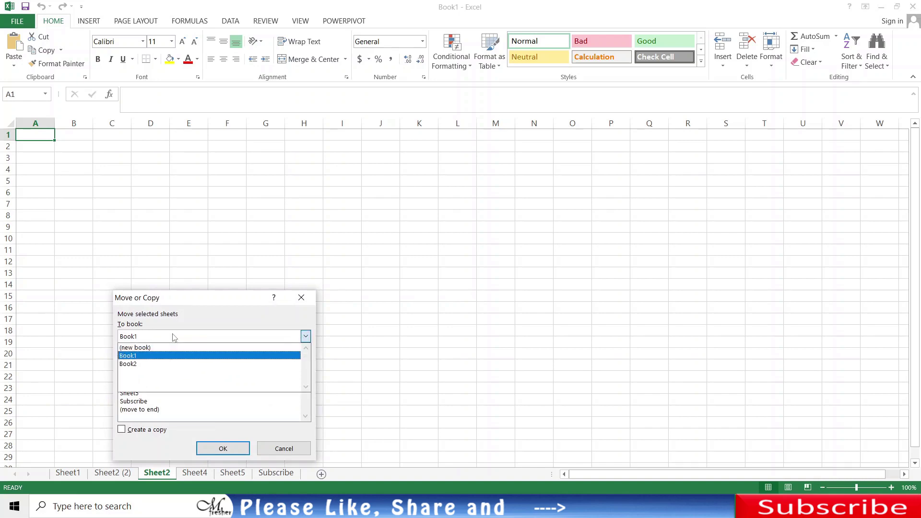
pyautogui.click(145, 365)
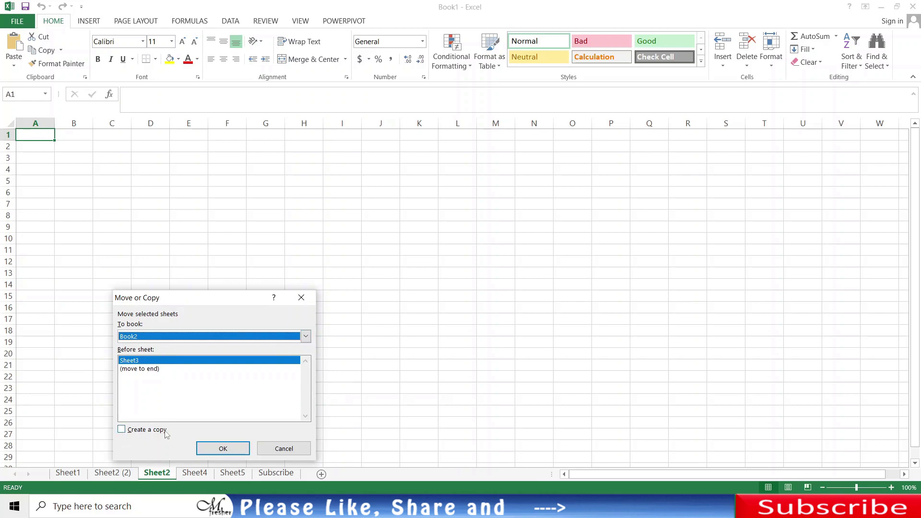
pyautogui.click(134, 432)
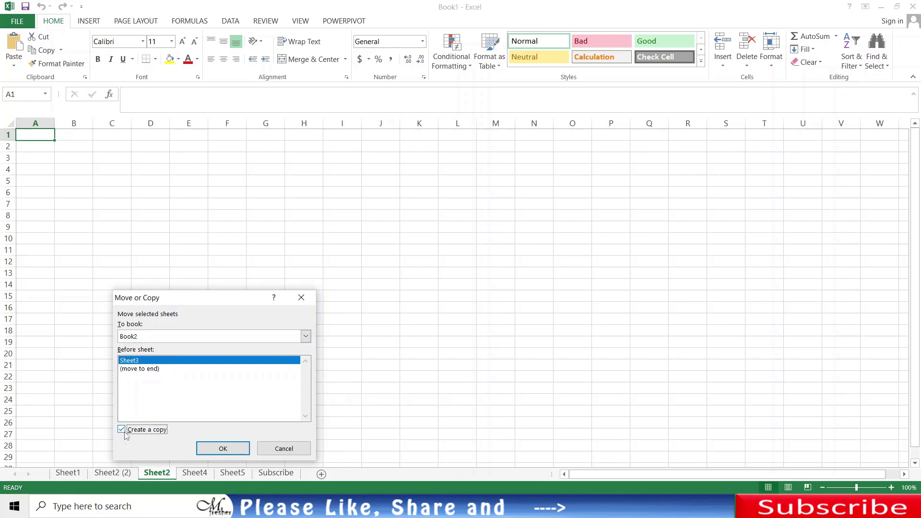
pyautogui.click(223, 449)
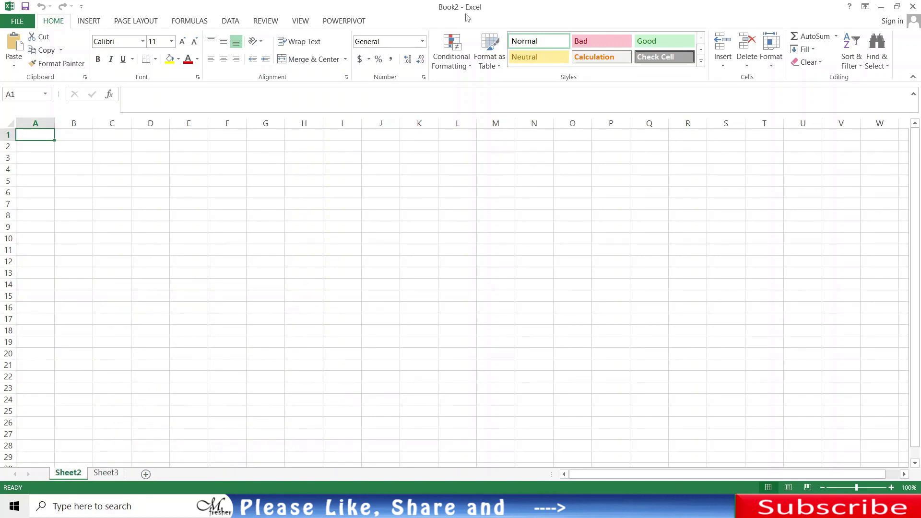
# Step: Switch back to Book1, view the code window for Sheet2 and close the code editor
pyautogui.hotkey('alt', 'Tab')
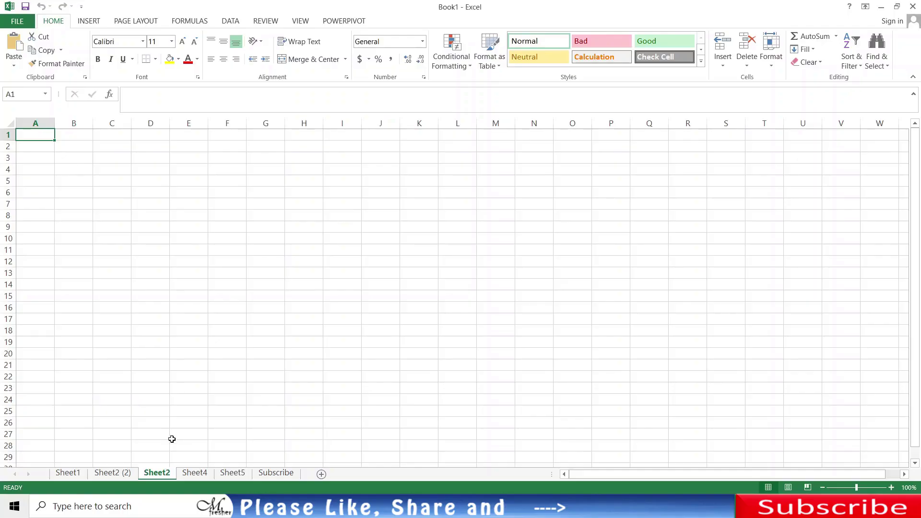
pyautogui.rightClick(160, 474)
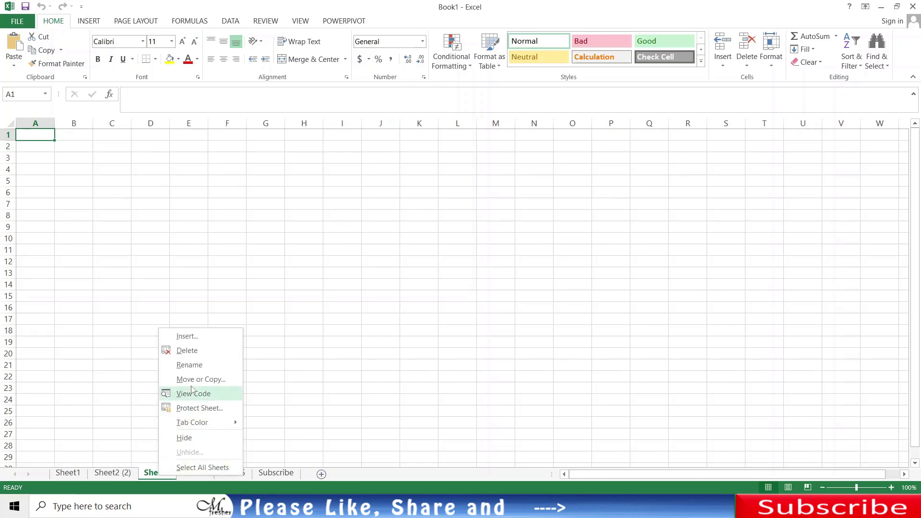
pyautogui.click(218, 394)
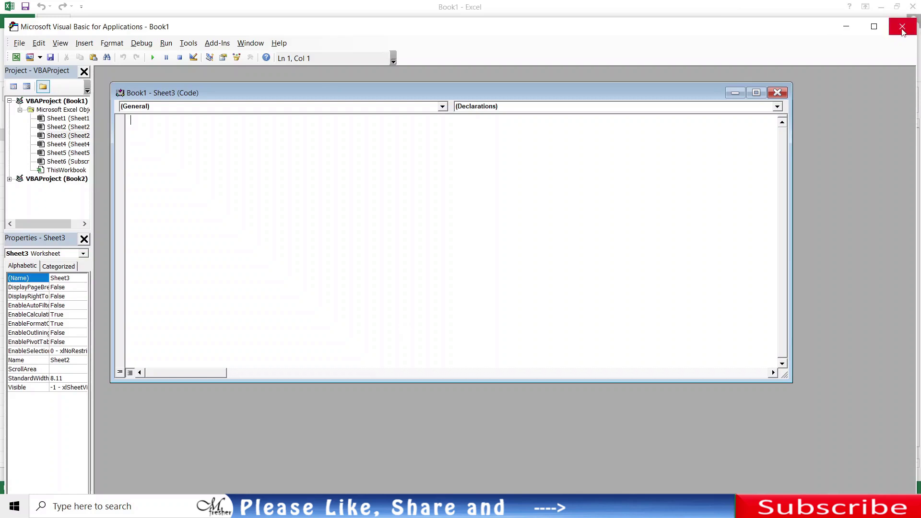
pyautogui.click(902, 27)
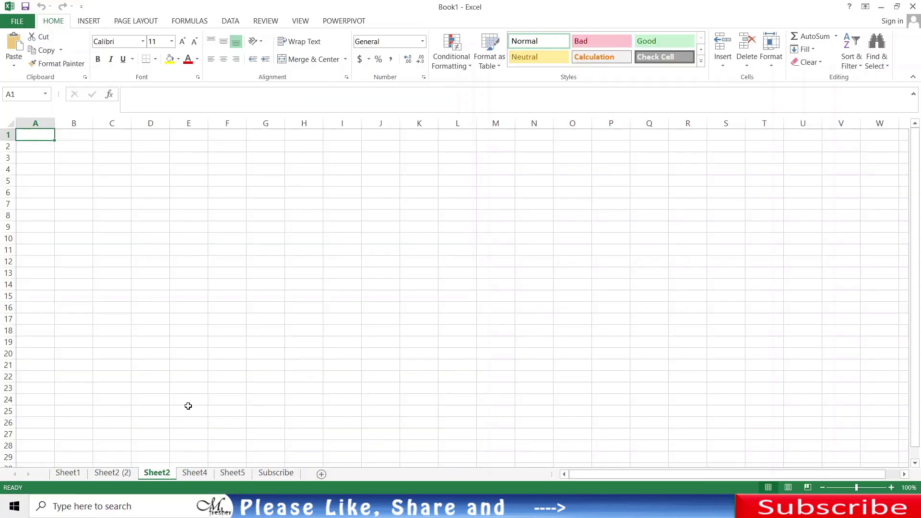
pyautogui.rightClick(172, 473)
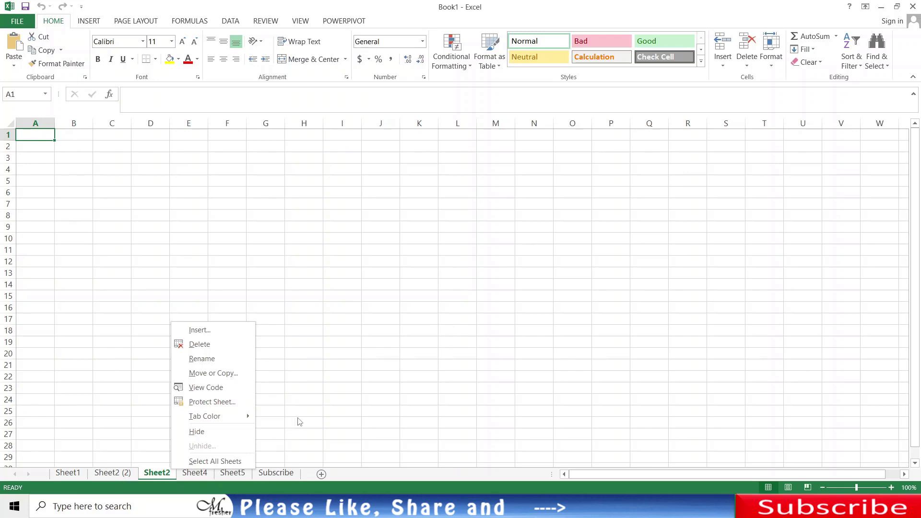
pyautogui.press('Escape')
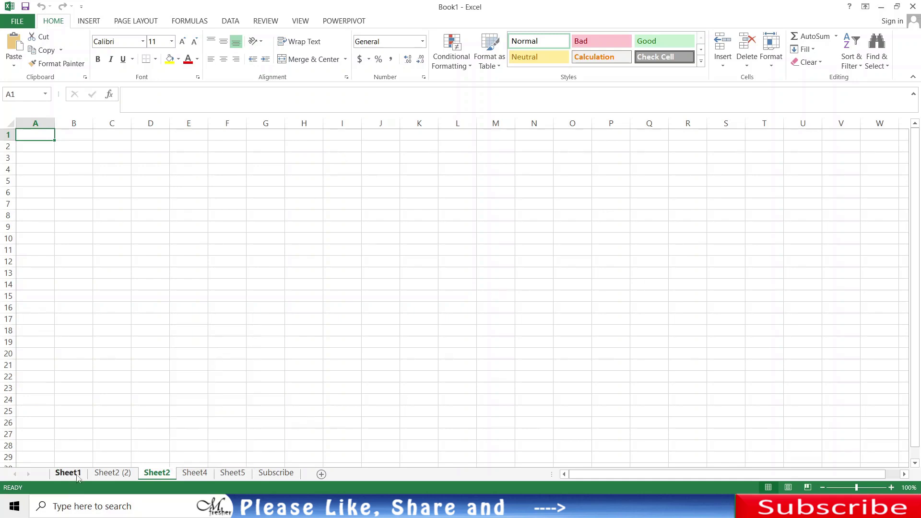
# Step: Enter Like, Share, and, Subscribe in cells F5 to F8 of the Subscribe sheet
pyautogui.click(230, 472)
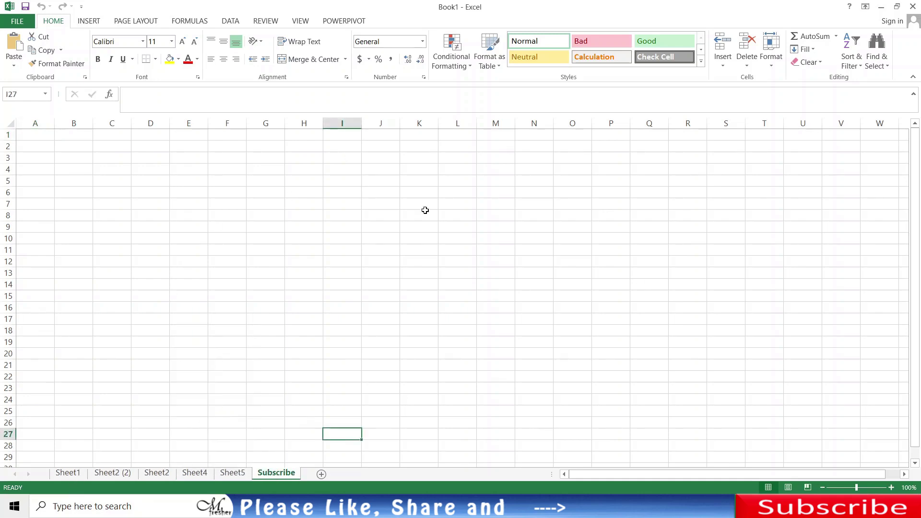
pyautogui.click(237, 183)
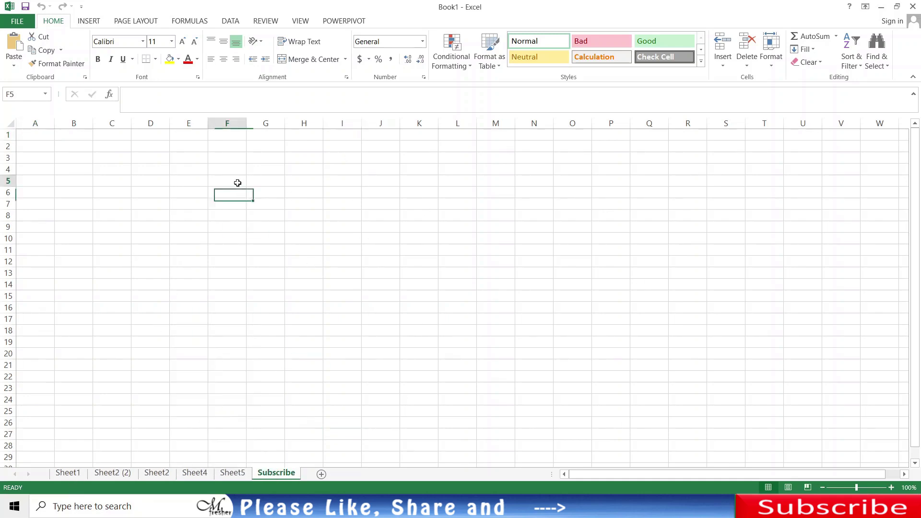
pyautogui.write('Like')
pyautogui.press('Return')
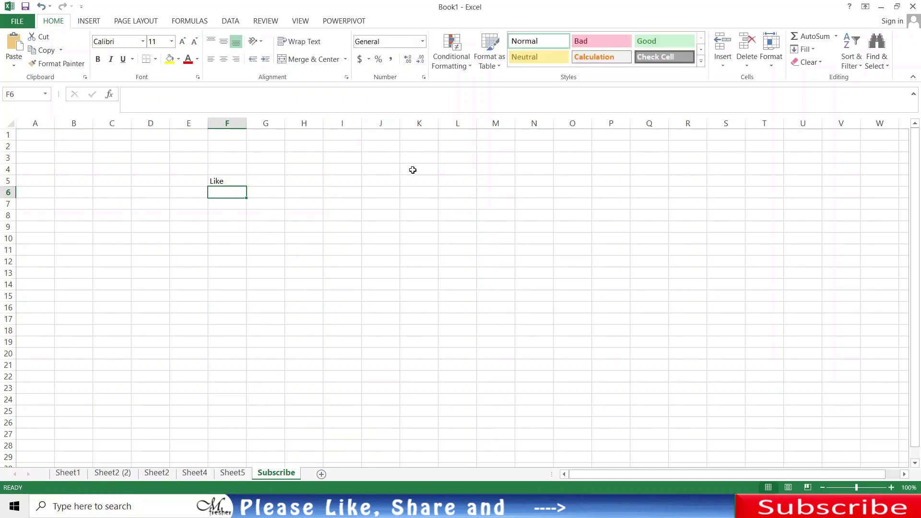
pyautogui.write('Share')
pyautogui.press('Return')
pyautogui.write('and')
pyautogui.press('Return')
pyautogui.write('Subscribe')
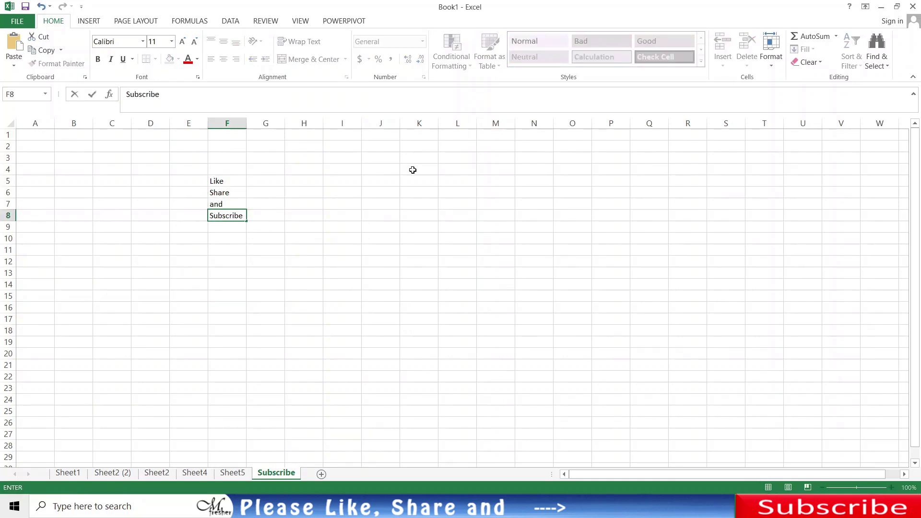
pyautogui.press('Return')
pyautogui.press('Up')
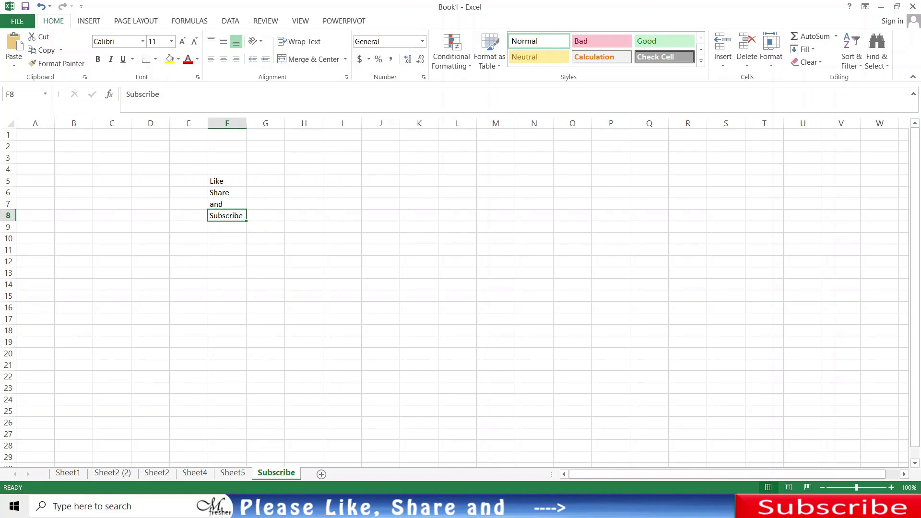
# Step: Protect the Subscribe sheet without a password, disallowing selection of both locked and unlocked cells
pyautogui.rightClick(275, 474)
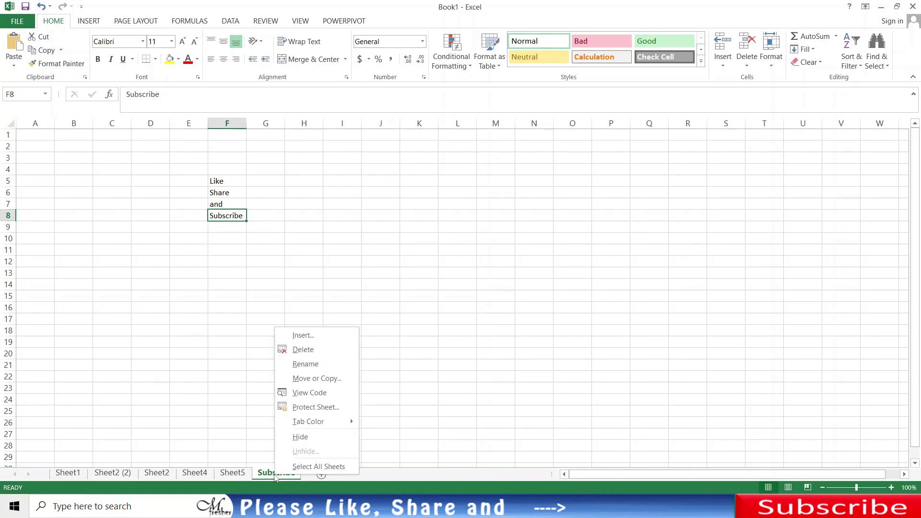
pyautogui.click(311, 409)
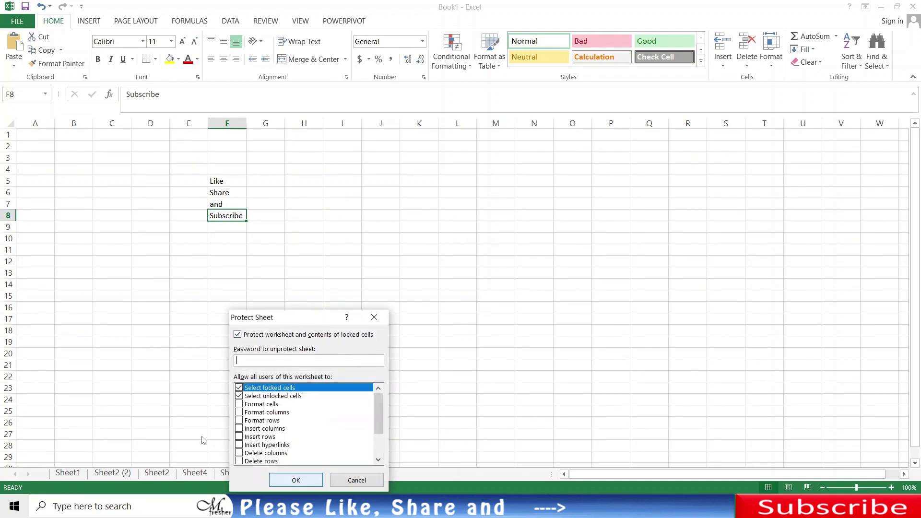
pyautogui.moveTo(307, 323); pyautogui.dragTo(433, 176)
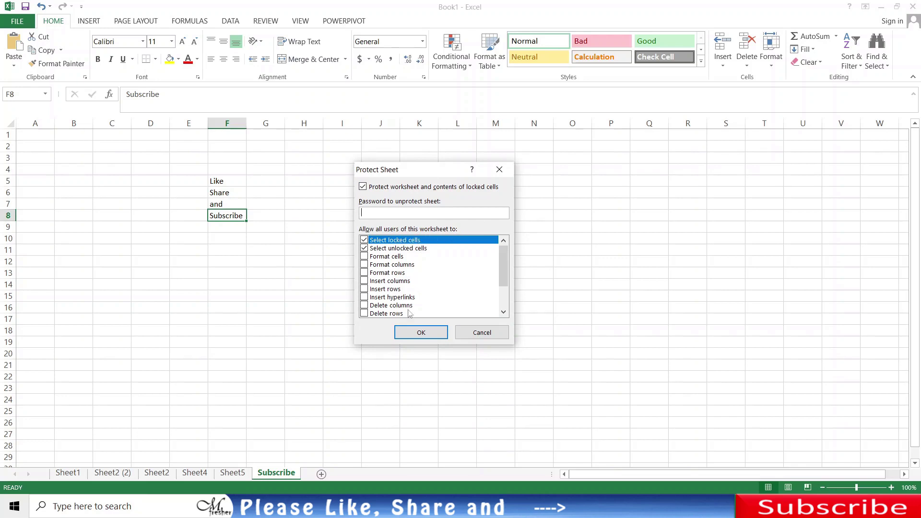
pyautogui.scroll(-2, 415, 289)
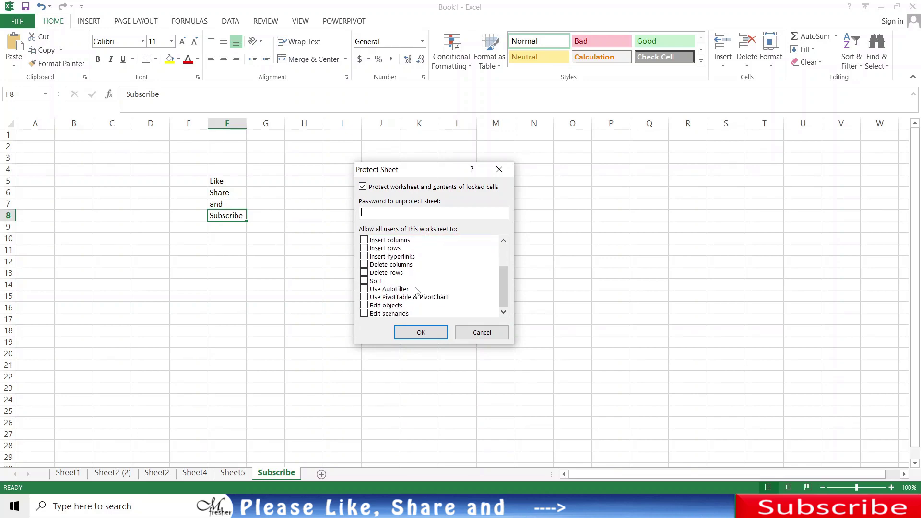
pyautogui.scroll(2, 415, 290)
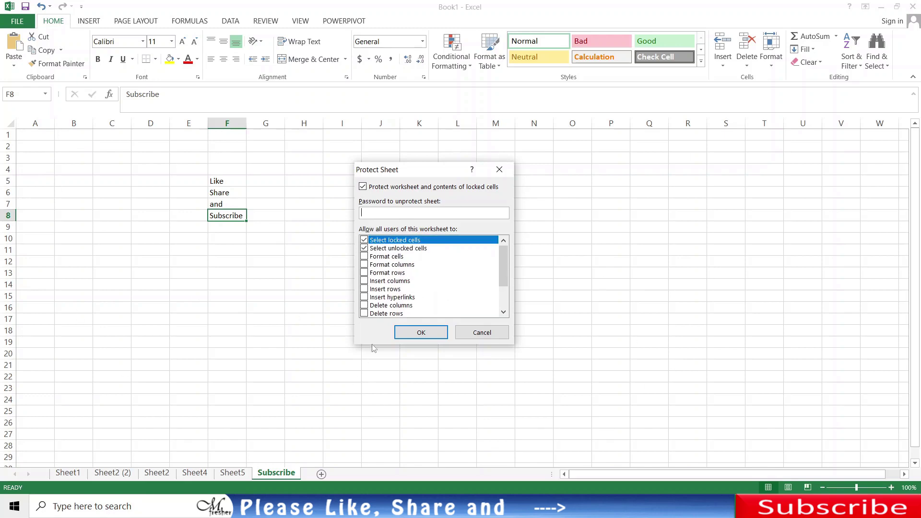
pyautogui.click(364, 240)
pyautogui.click(364, 248)
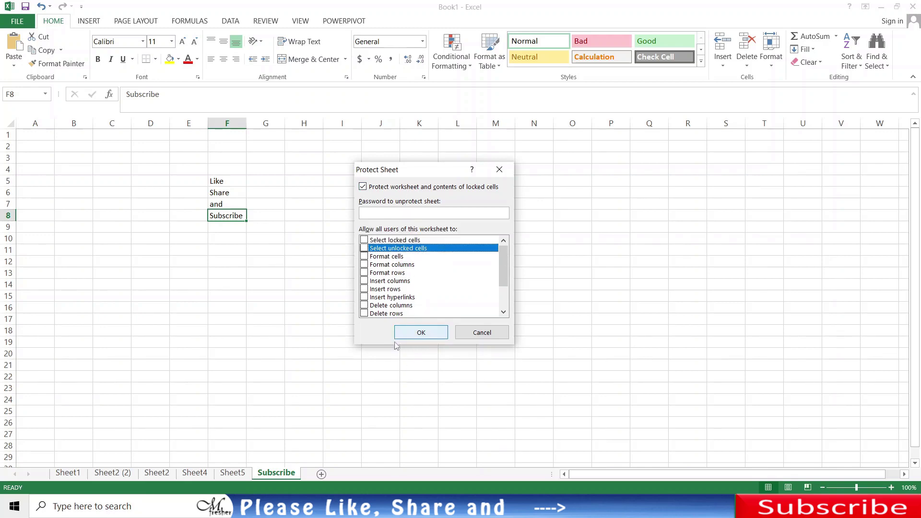
pyautogui.click(421, 333)
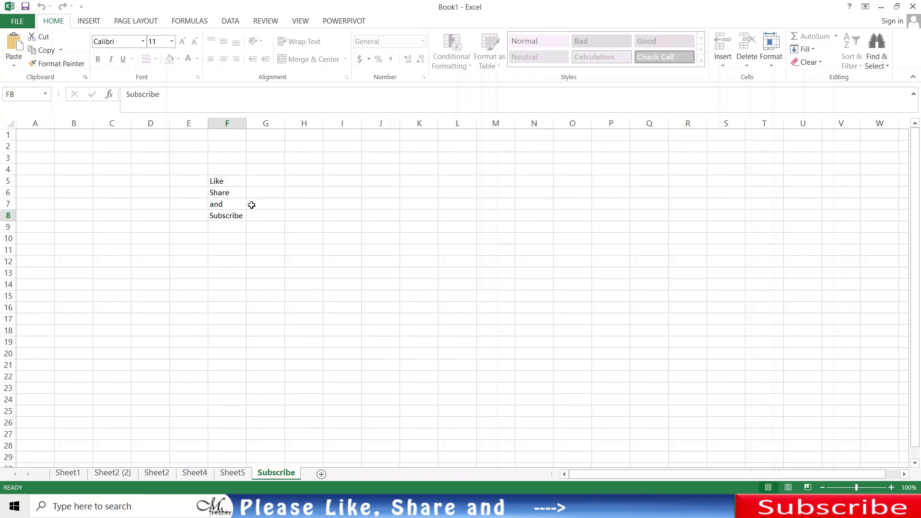
# Step: Try to edit cell F8 on the protected Subscribe sheet
pyautogui.doubleClick(236, 216)
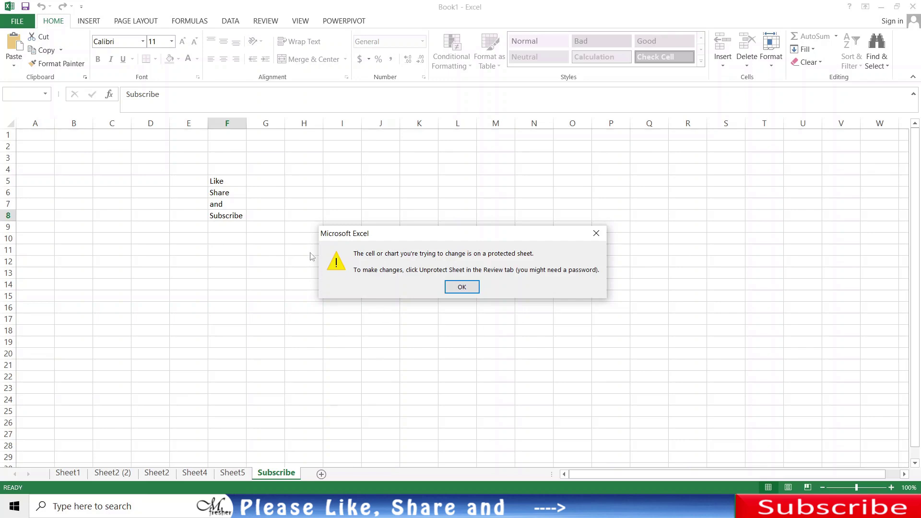
pyautogui.click(456, 288)
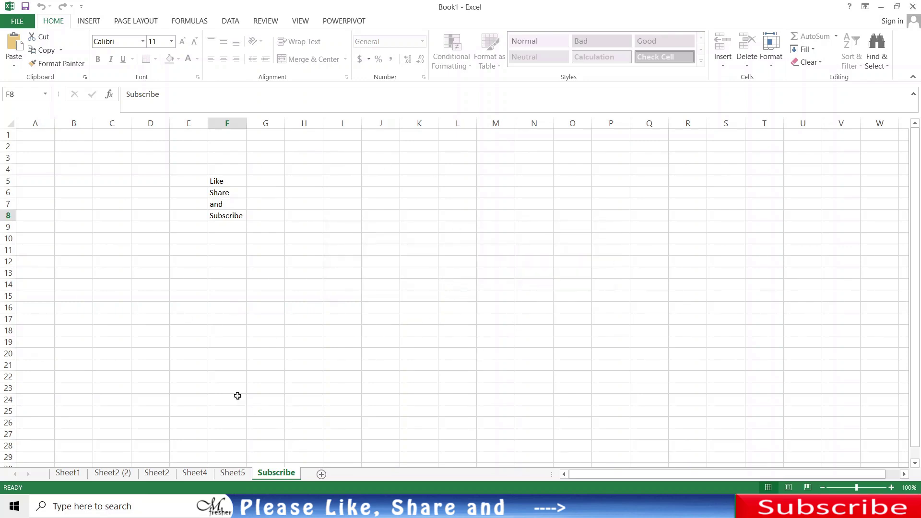
# Step: Unprotect the Subscribe sheet and select cells F7, F6 and F8 to test cell selection
pyautogui.rightClick(276, 477)
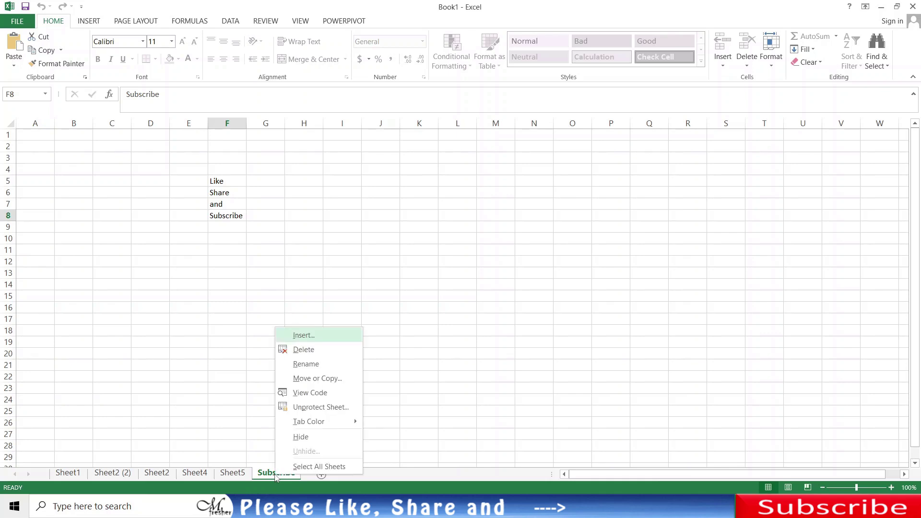
pyautogui.click(328, 412)
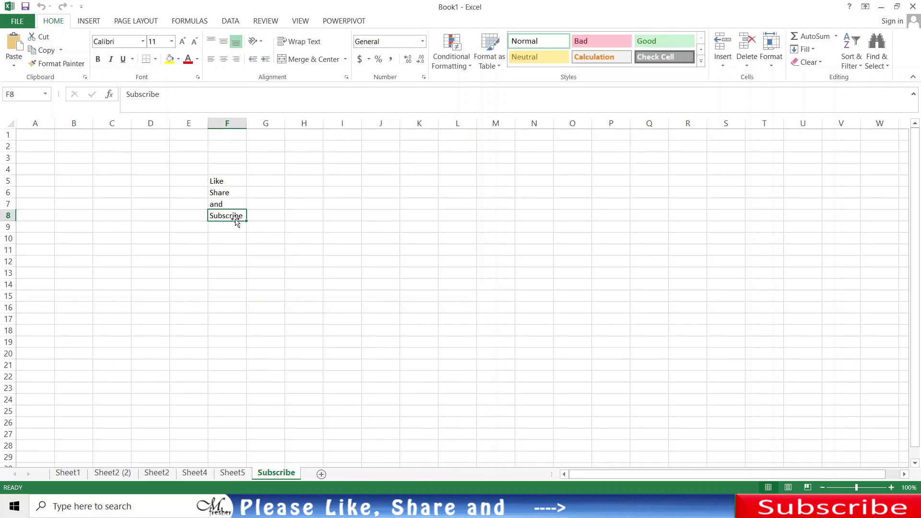
pyautogui.click(290, 216)
pyautogui.click(235, 204)
pyautogui.click(229, 189)
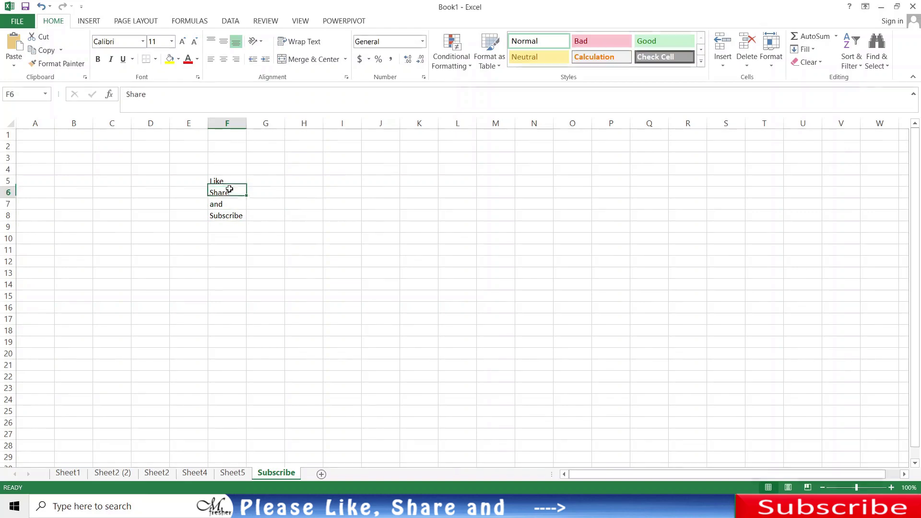
pyautogui.click(304, 215)
pyautogui.click(230, 216)
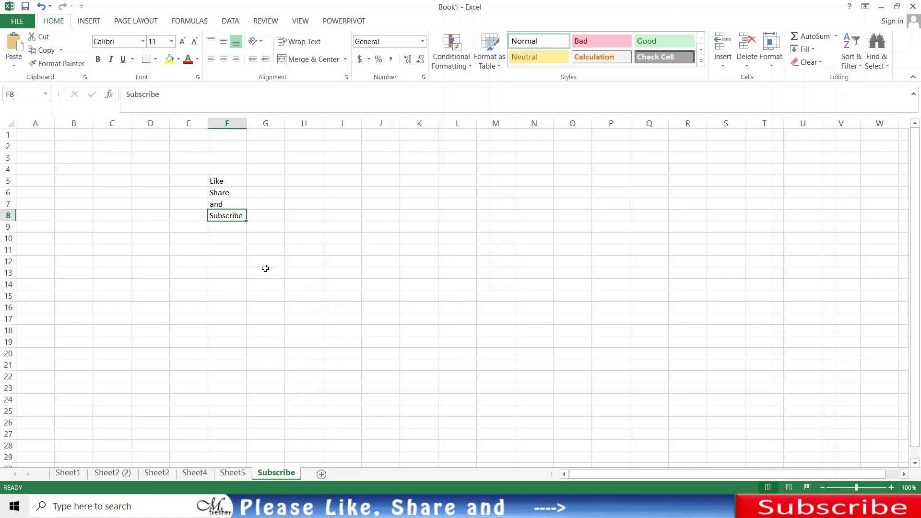
# Step: Open the protection settings for the Subscribe sheet and review the list of actions users can be allowed
pyautogui.rightClick(281, 475)
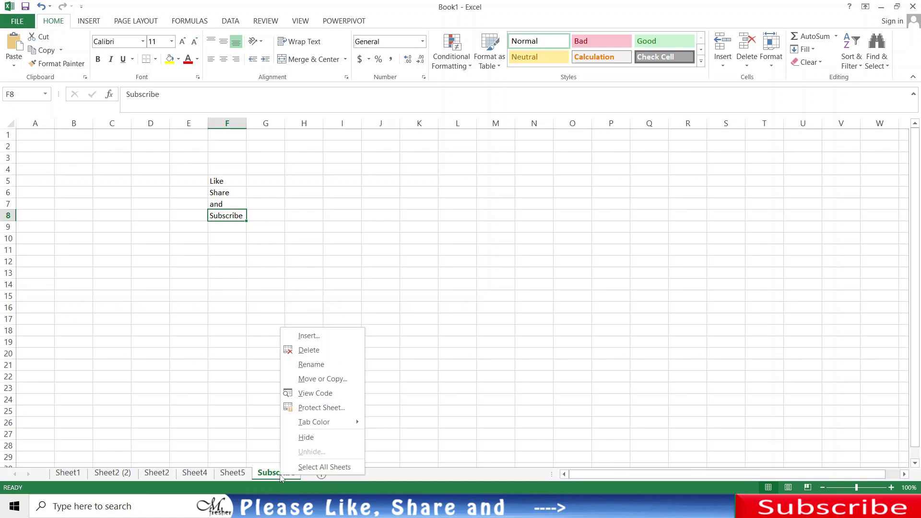
pyautogui.click(328, 409)
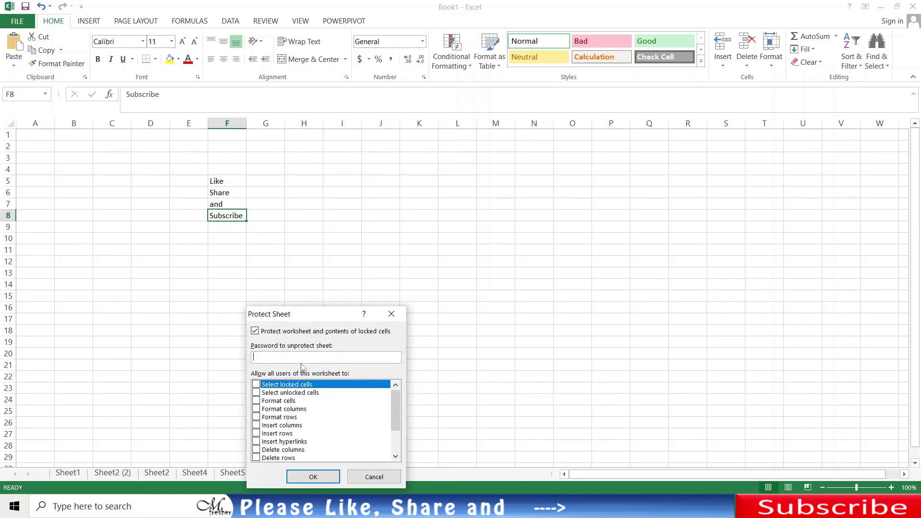
pyautogui.moveTo(331, 318); pyautogui.dragTo(429, 165)
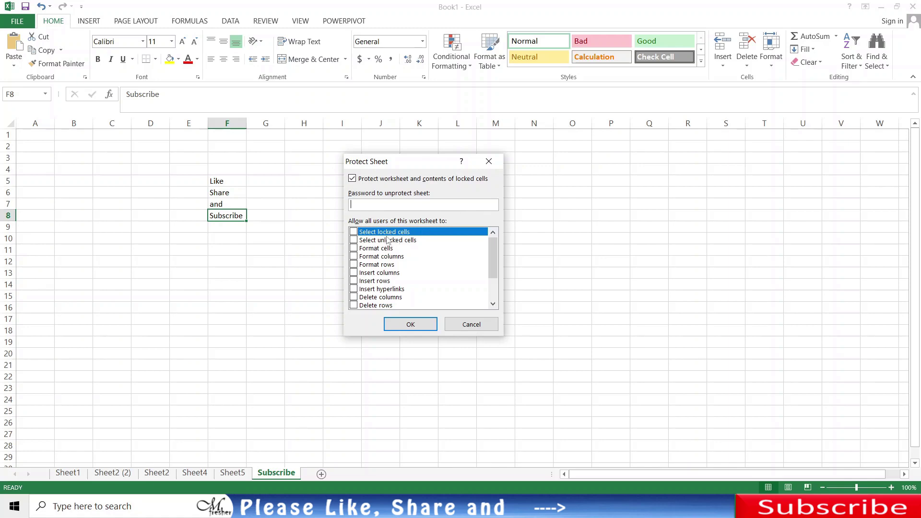
pyautogui.scroll(-2, 399, 253)
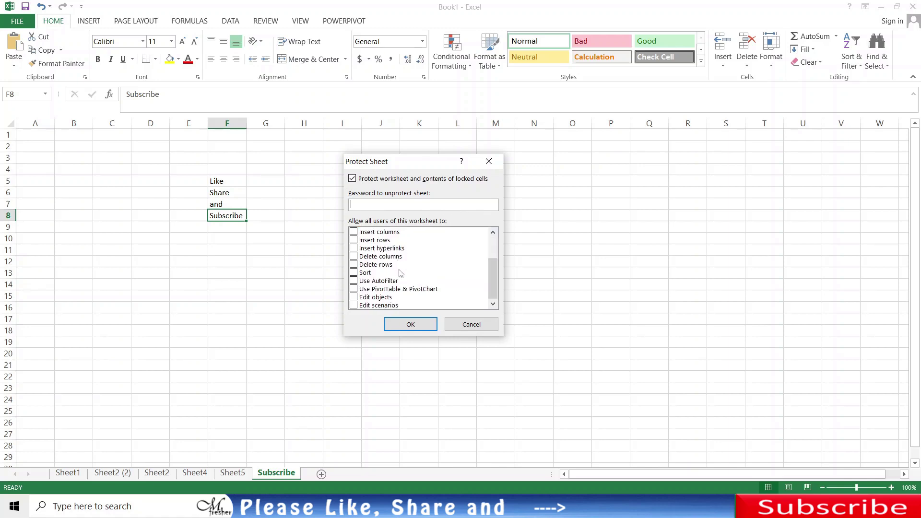
pyautogui.scroll(2, 399, 297)
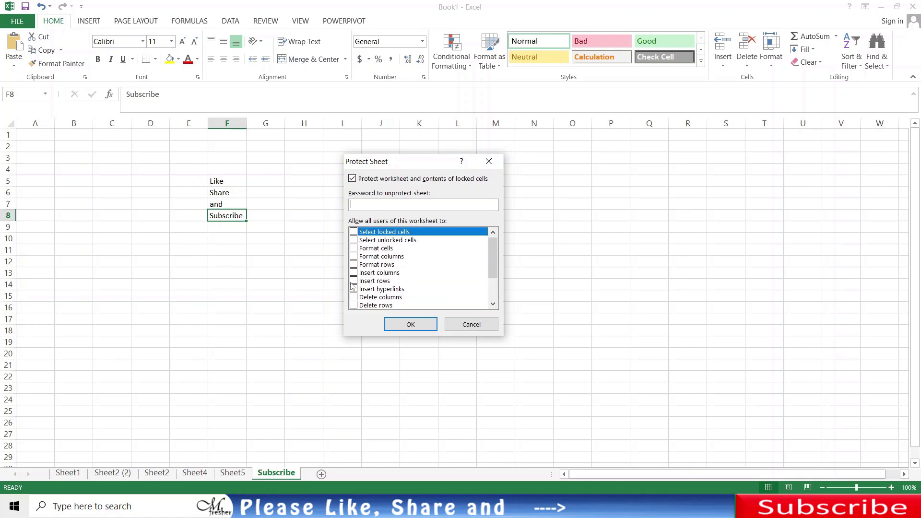
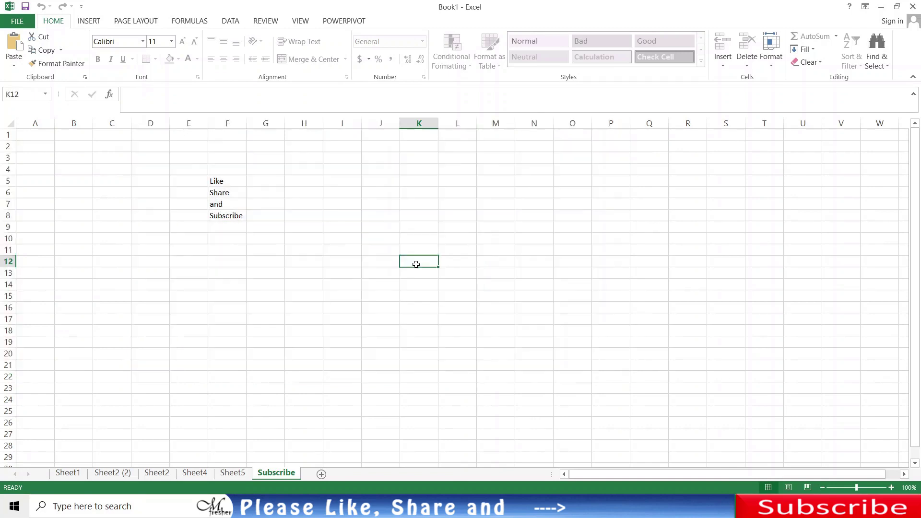
# Step: Insert a sheet row at row 7 and a sheet column at column F of the protected Subscribe sheet
pyautogui.click(243, 203)
pyautogui.click(723, 66)
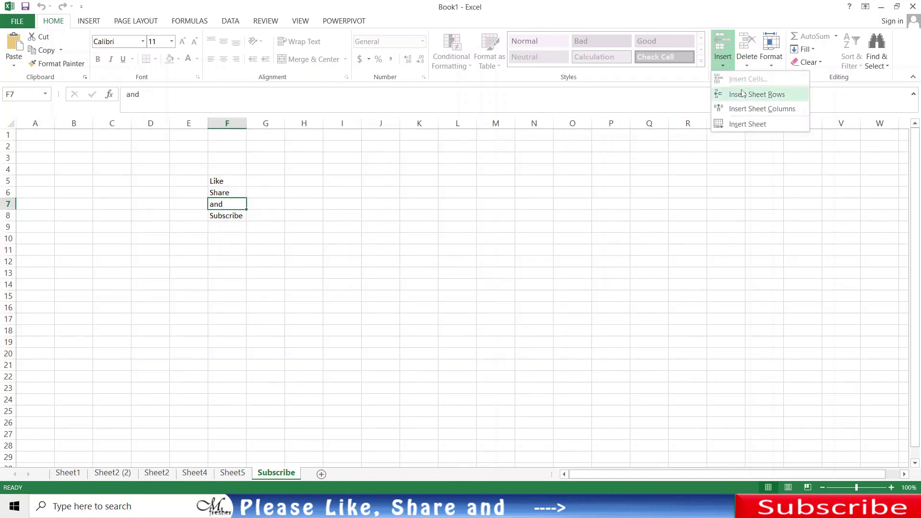
pyautogui.click(740, 93)
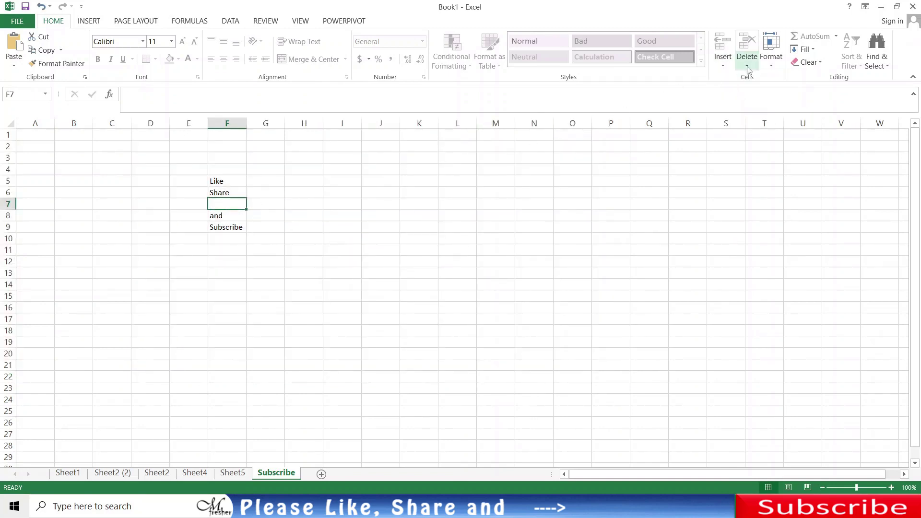
pyautogui.click(724, 64)
pyautogui.click(740, 108)
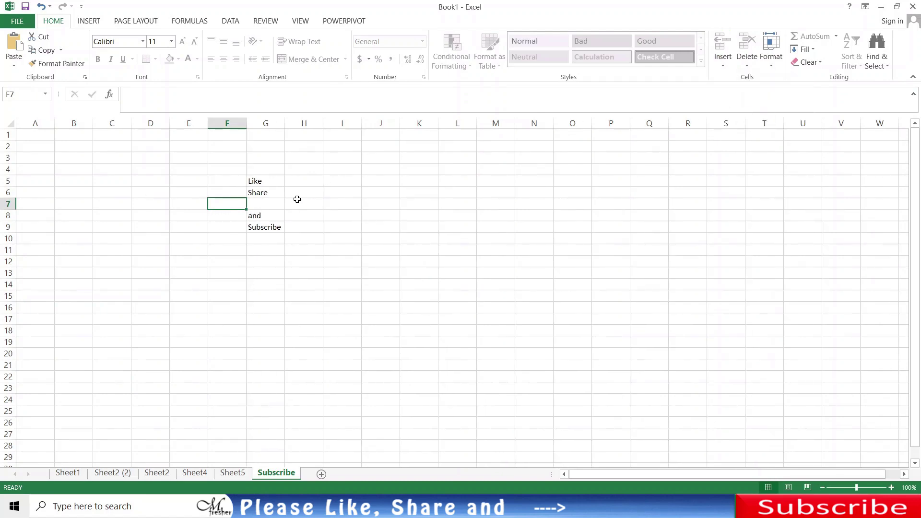
# Step: Try to edit cell G8 on the protected sheet, and unprotect the Subscribe sheet with its password
pyautogui.doubleClick(280, 215)
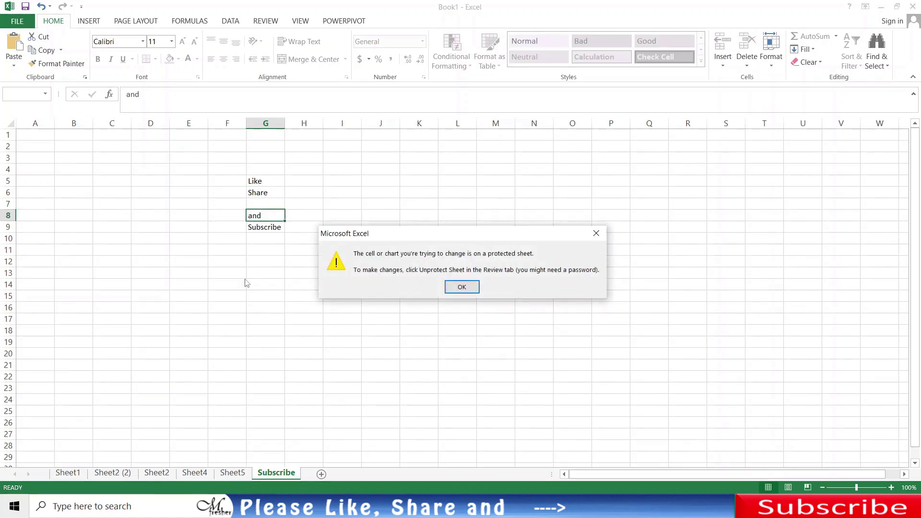
pyautogui.click(465, 288)
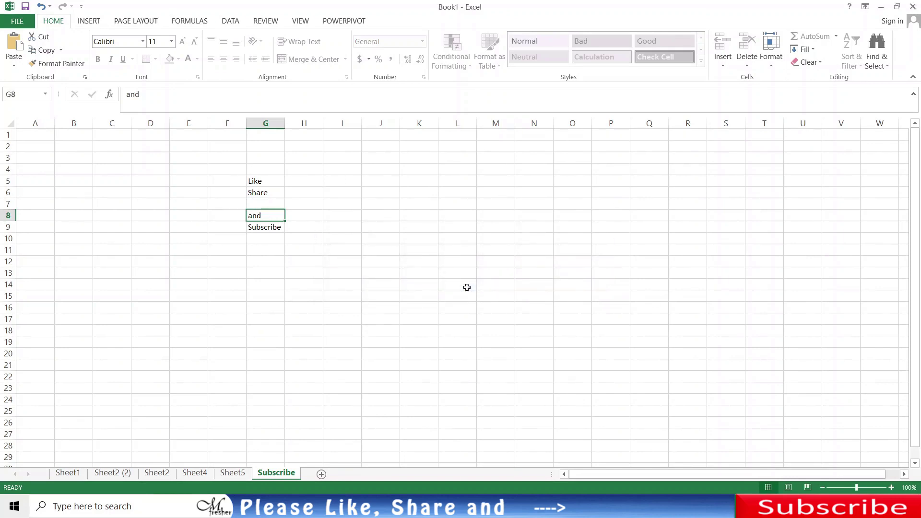
pyautogui.rightClick(278, 473)
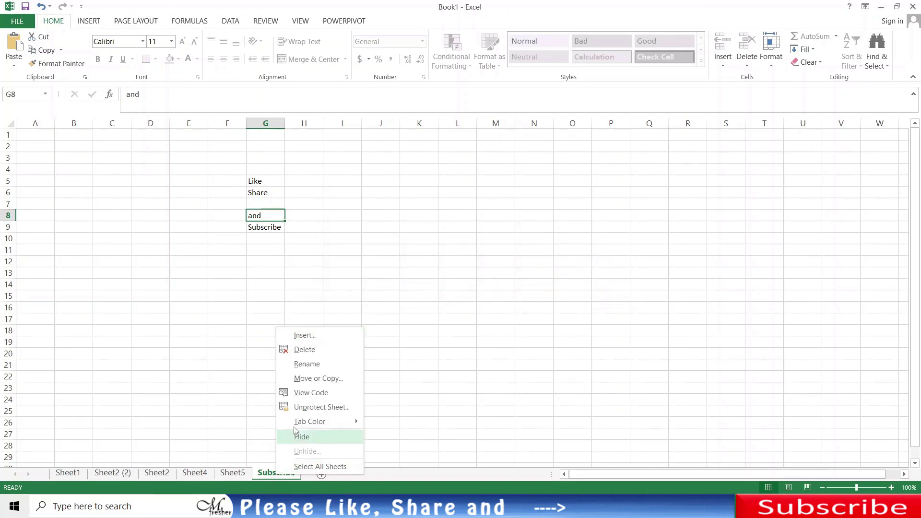
pyautogui.click(320, 408)
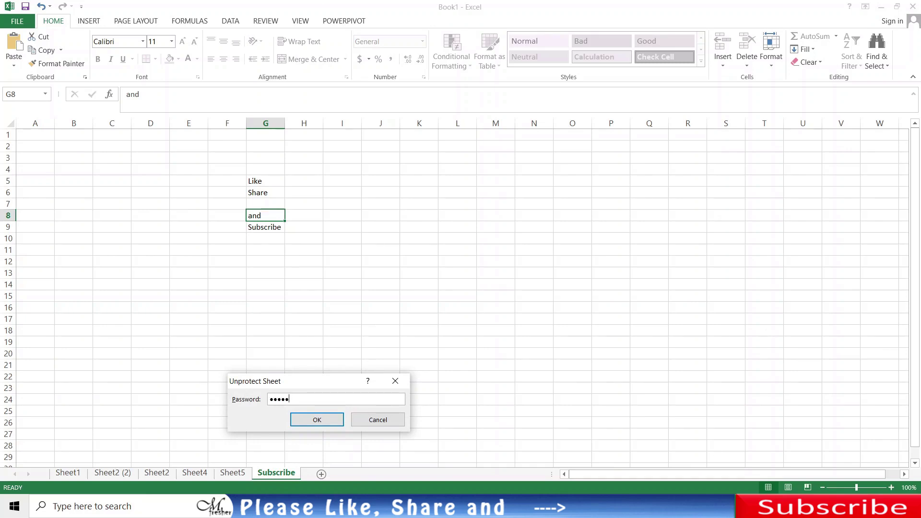
pyautogui.click(333, 420)
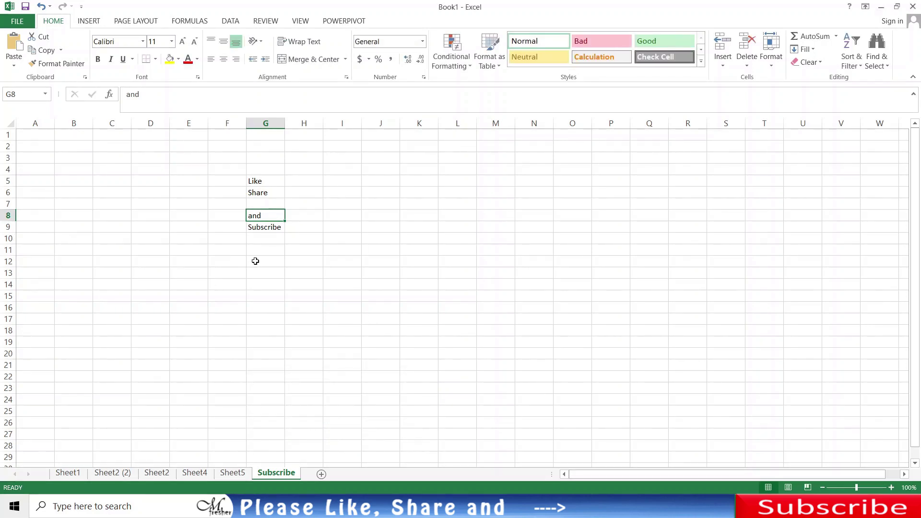
# Step: Enter Thanks in cell G10 of the Subscribe sheet
pyautogui.click(261, 239)
pyautogui.write('T')
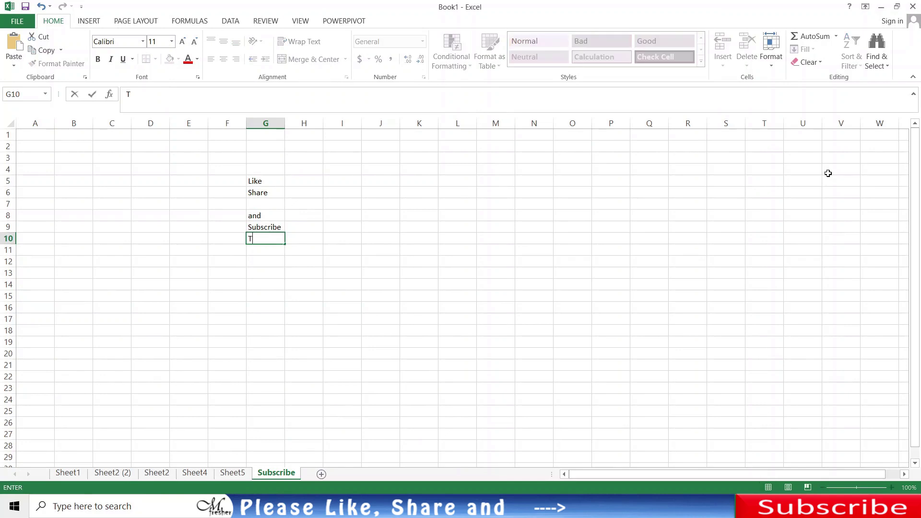
pyautogui.write('hanks')
pyautogui.press('Return')
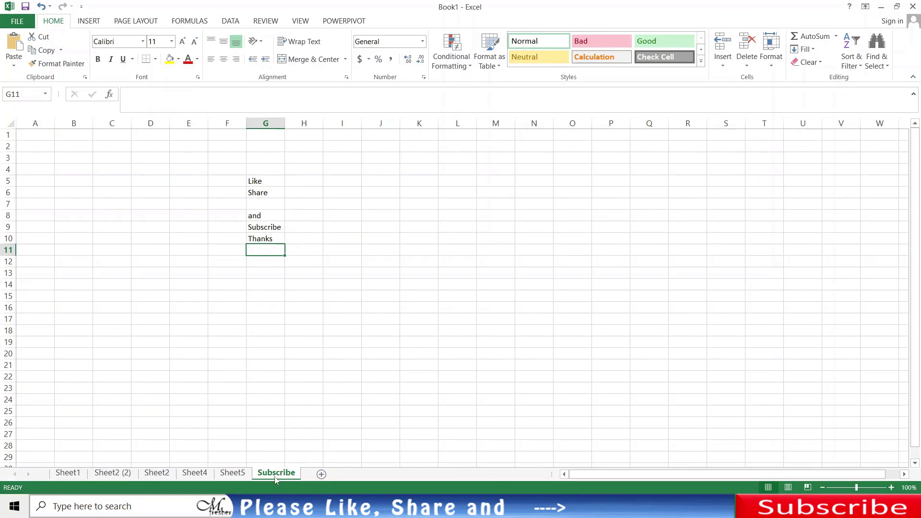
# Step: Set the tab color of Sheet5 to the standard green
pyautogui.click(229, 475)
pyautogui.click(190, 475)
pyautogui.click(155, 475)
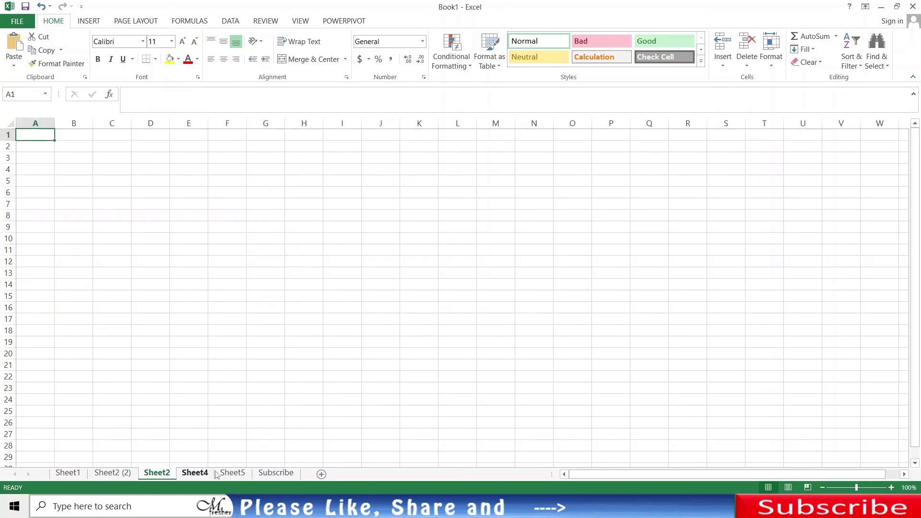
pyautogui.click(226, 476)
pyautogui.rightClick(235, 476)
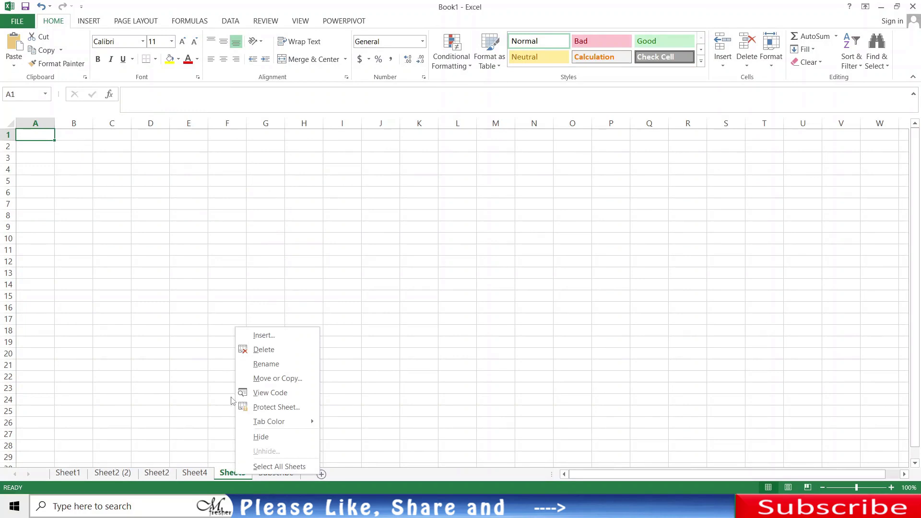
pyautogui.moveTo(275, 424)
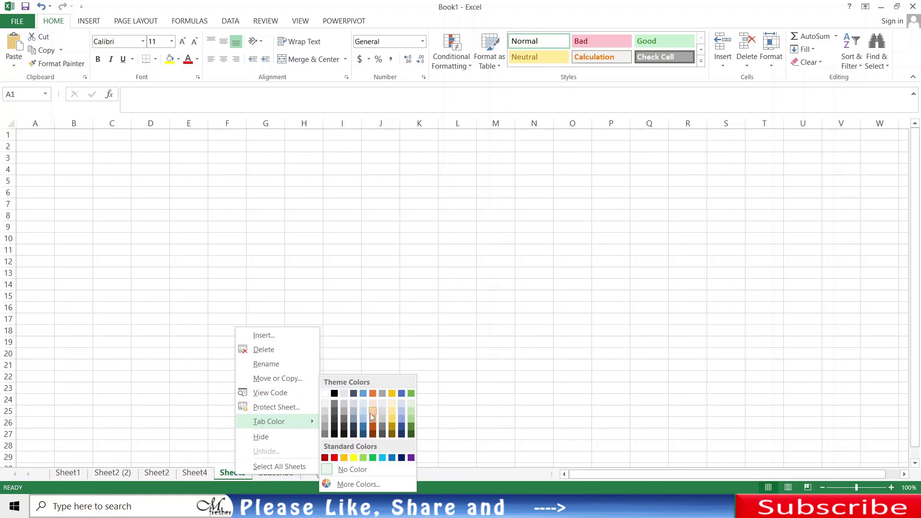
pyautogui.click(373, 458)
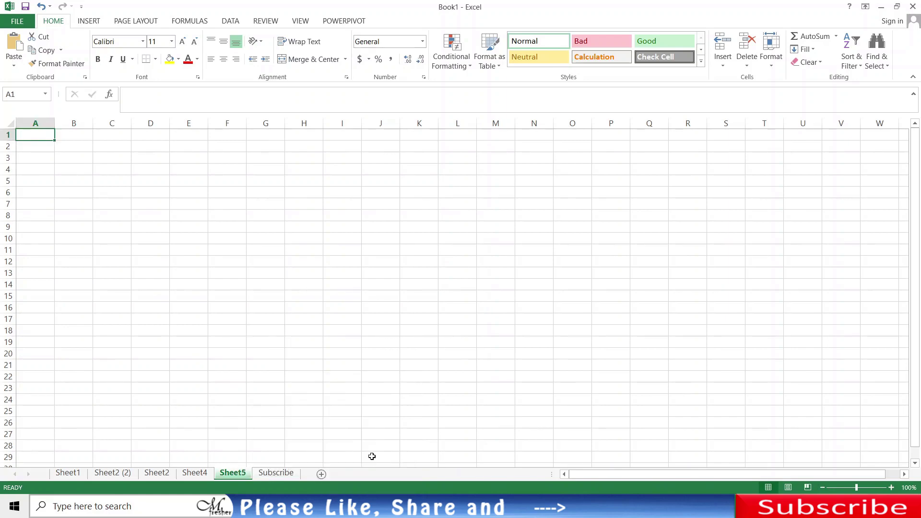
# Step: Switch among the other sheets to view the colored Sheet5 tab while it is inactive
pyautogui.click(195, 473)
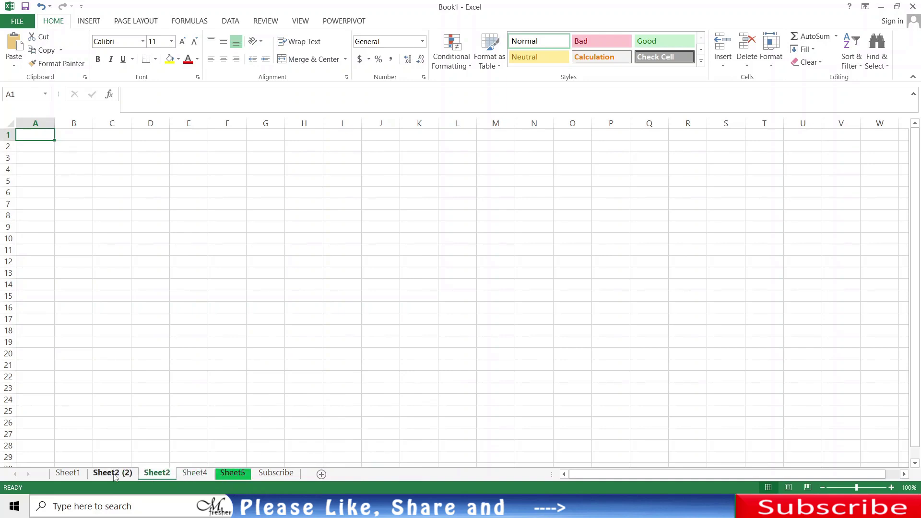
pyautogui.click(233, 473)
pyautogui.click(276, 473)
pyautogui.click(201, 476)
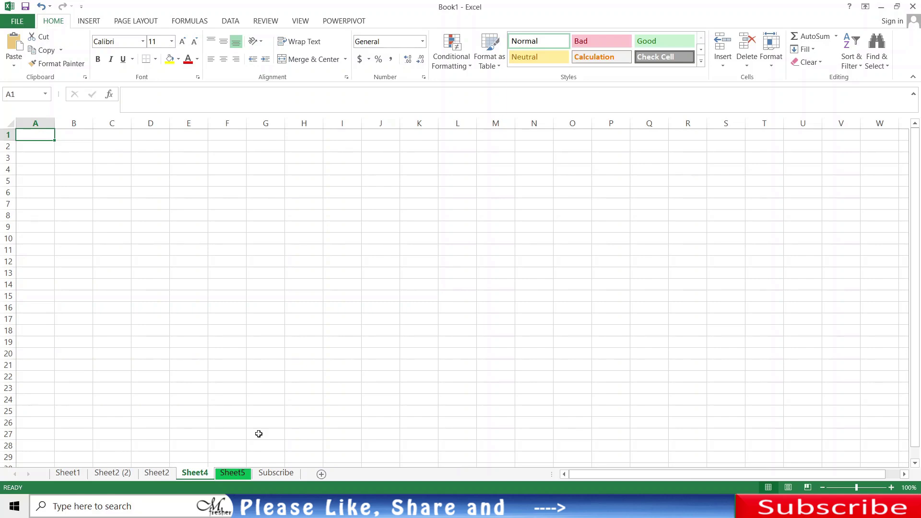
# Step: Hide Sheet5 from the workbook
pyautogui.click(238, 475)
pyautogui.rightClick(238, 475)
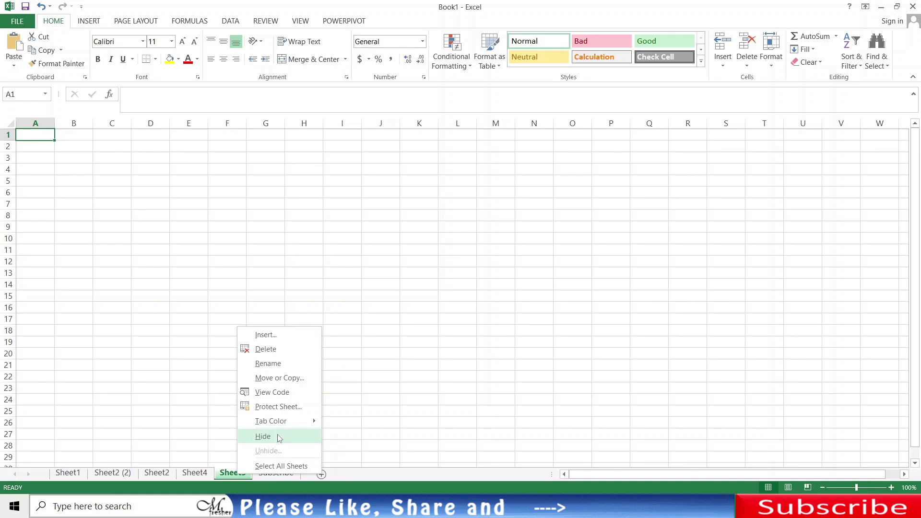
pyautogui.click(264, 437)
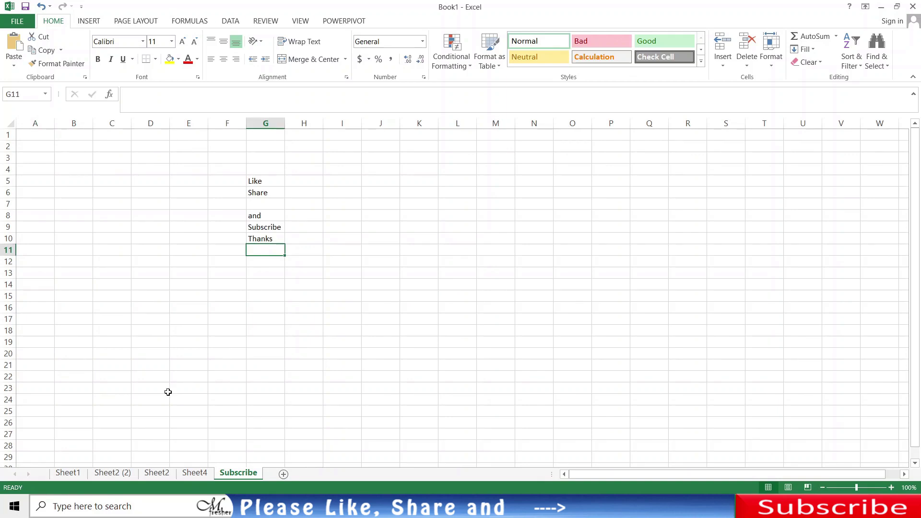
# Step: Unhide Sheet5 in the workbook
pyautogui.rightClick(233, 475)
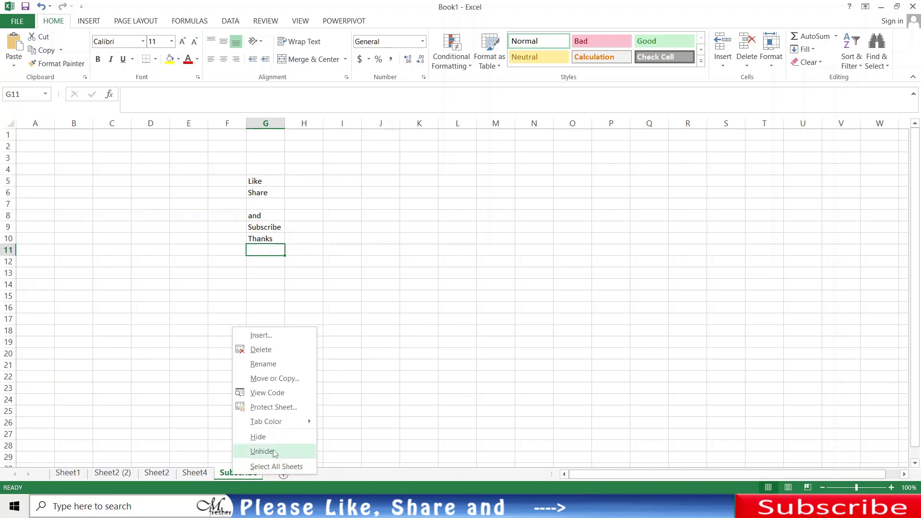
pyautogui.click(302, 453)
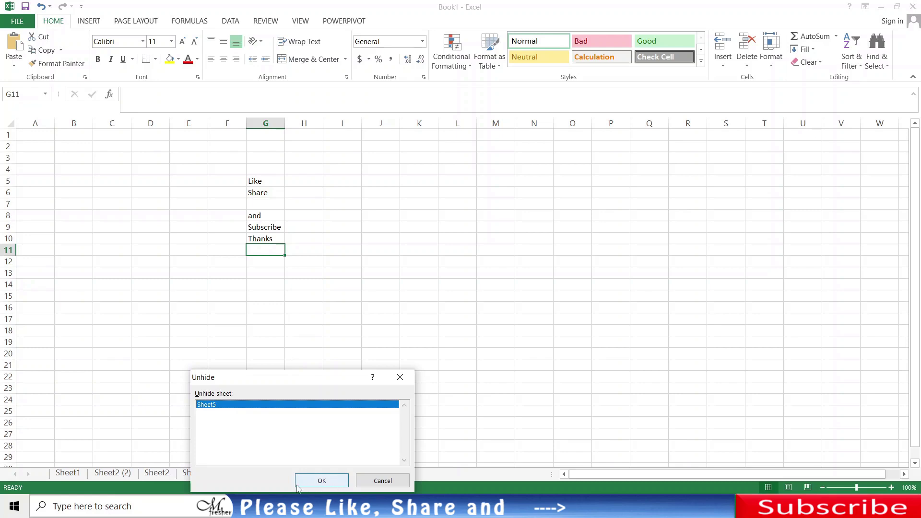
pyautogui.click(342, 482)
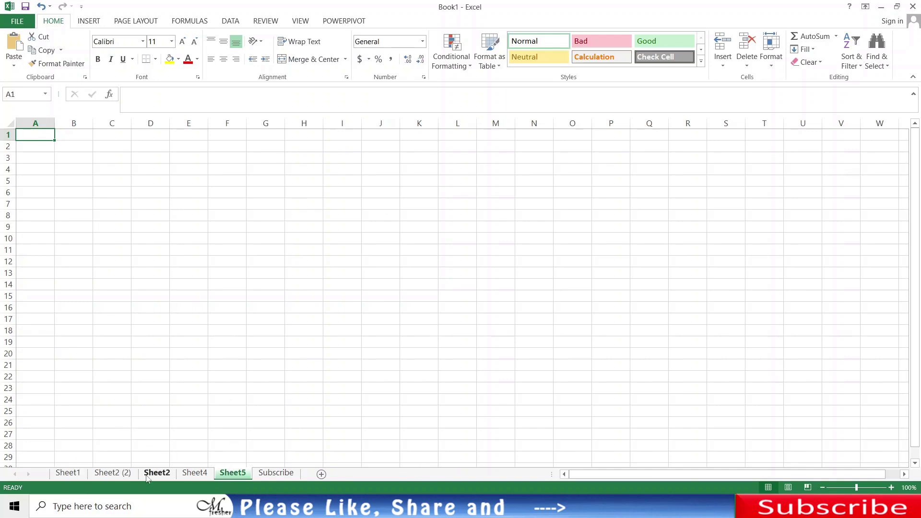
# Step: Select all sheets in the workbook and set their tab color to the standard dark blue
pyautogui.rightClick(222, 475)
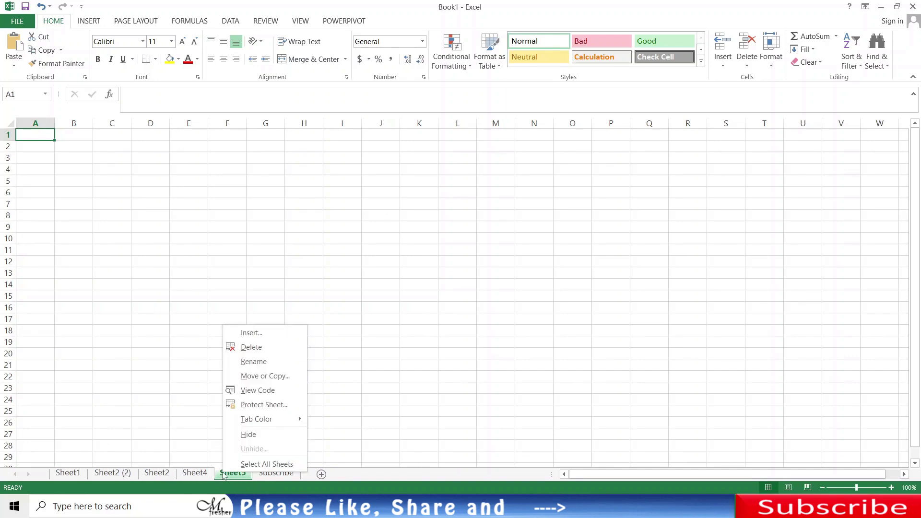
pyautogui.click(270, 465)
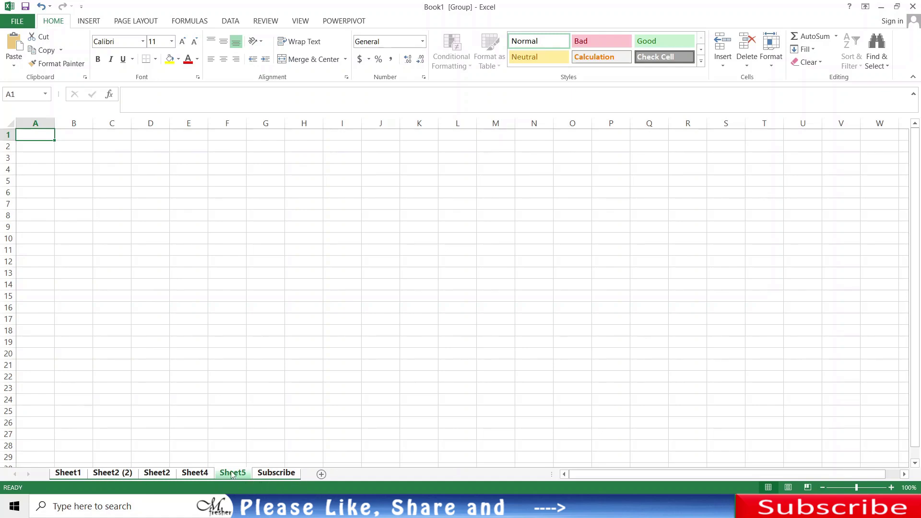
pyautogui.rightClick(194, 473)
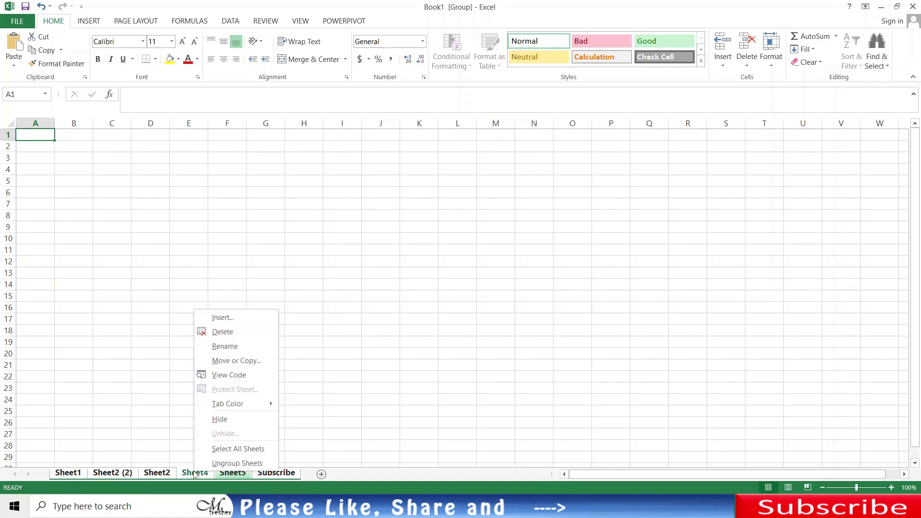
pyautogui.moveTo(236, 403)
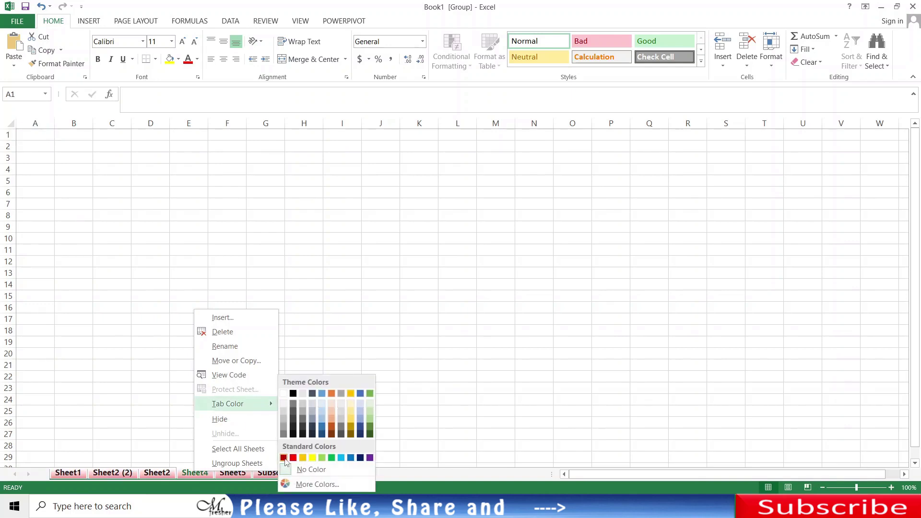
pyautogui.click(360, 457)
pyautogui.click(277, 398)
pyautogui.click(252, 457)
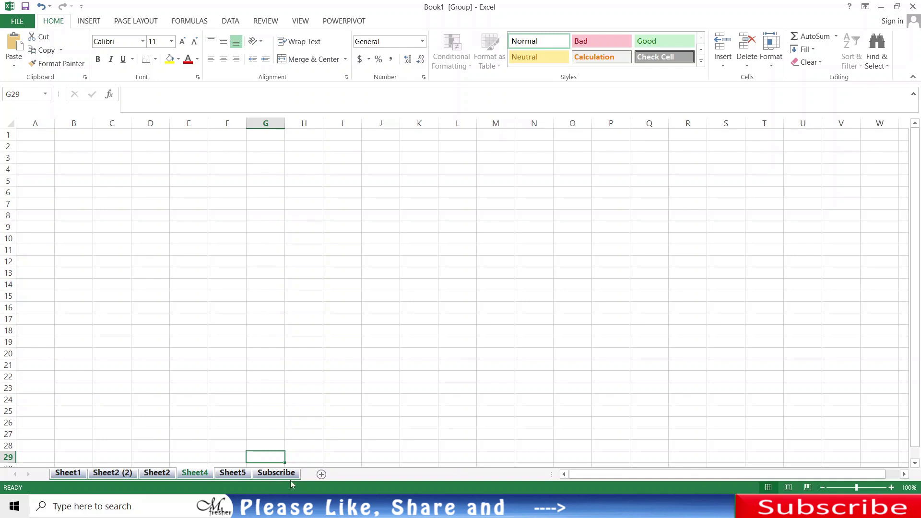
# Step: Ungroup the selected sheets and switch to the Subscribe sheet to view its tab options
pyautogui.rightClick(197, 474)
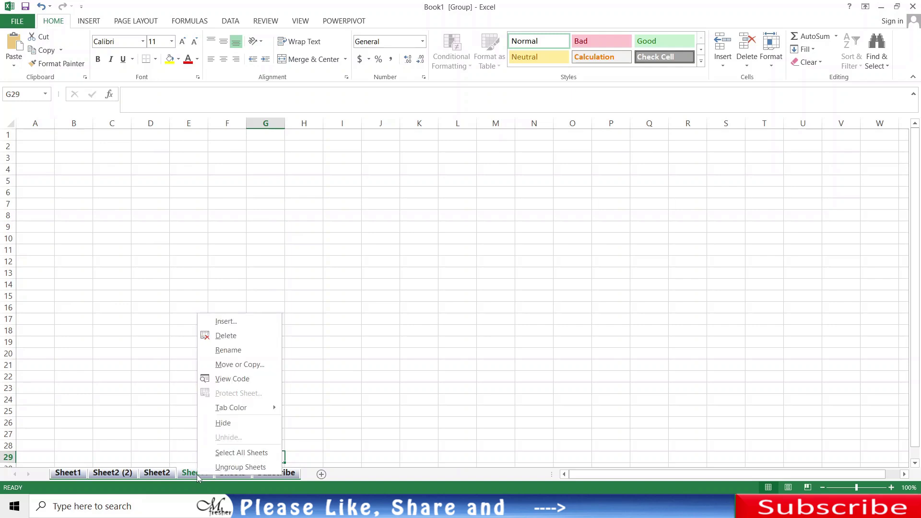
pyautogui.click(241, 467)
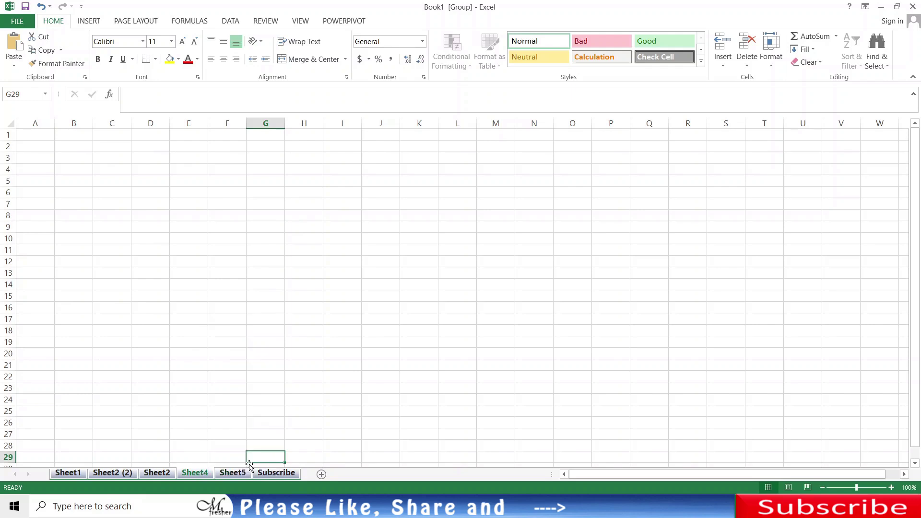
pyautogui.click(229, 435)
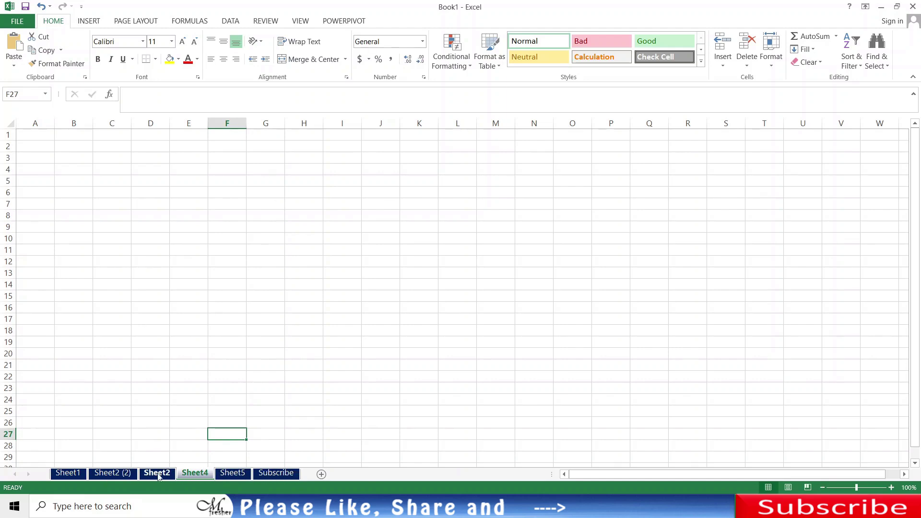
pyautogui.rightClick(280, 471)
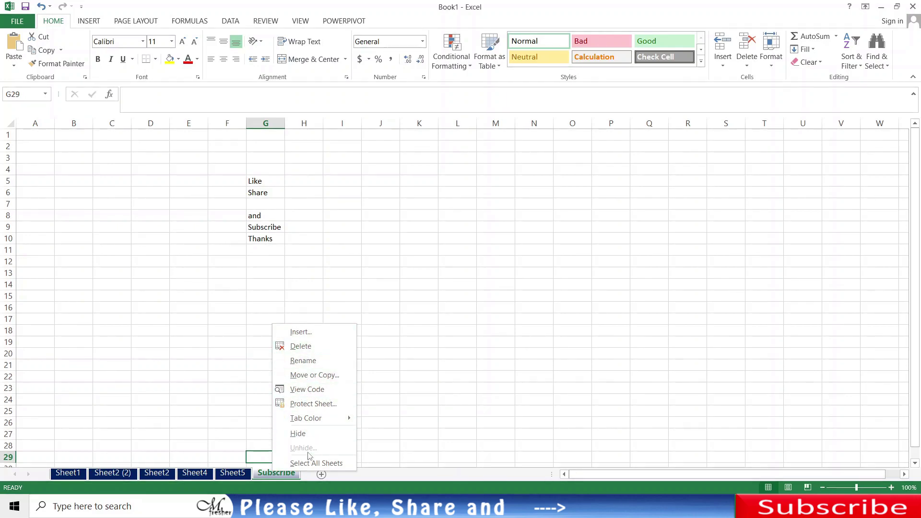
pyautogui.click(188, 419)
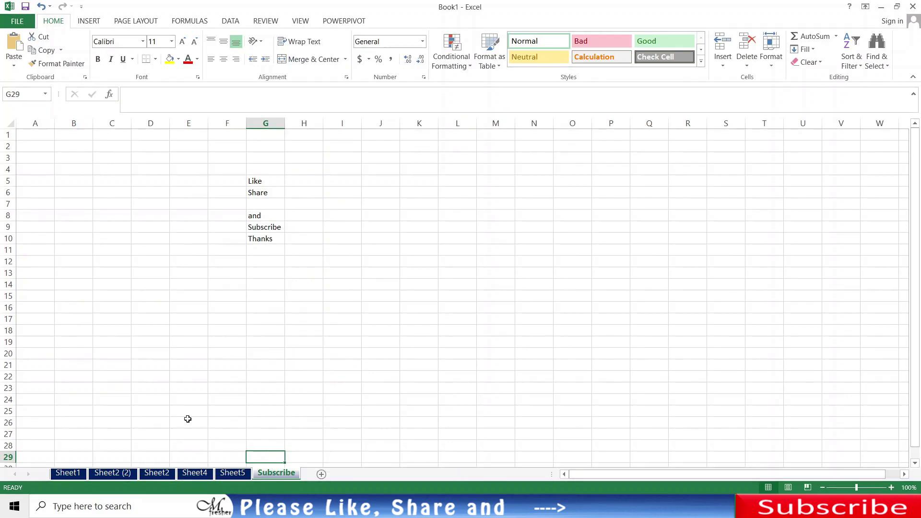